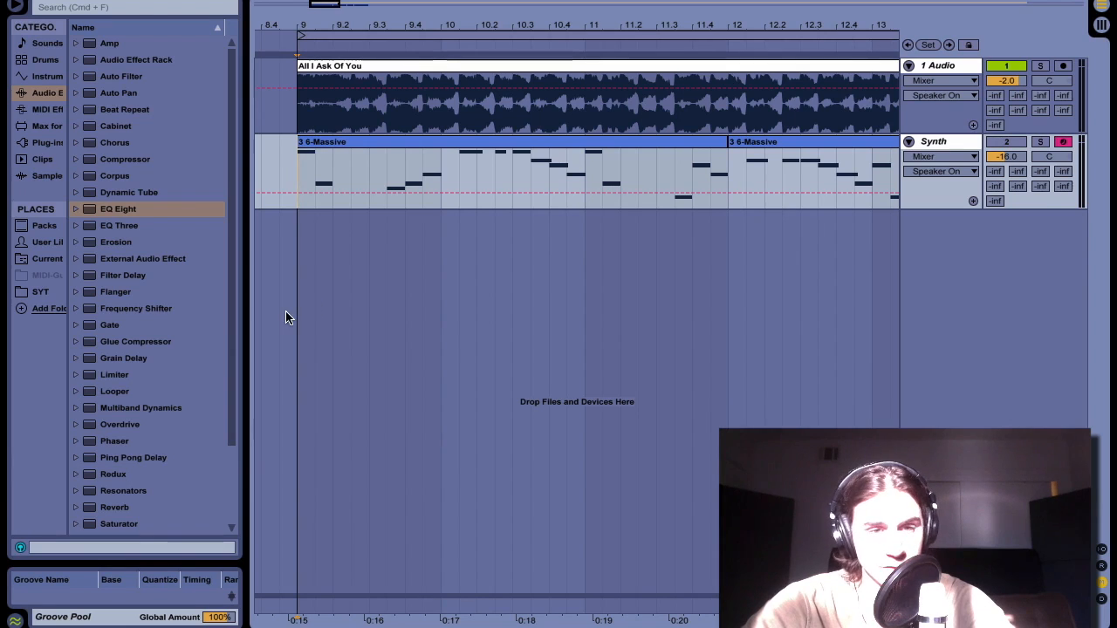
Step: Add the Utility audio effect to the Master track and hide the device view
scroll(127, 472, "down", 2)
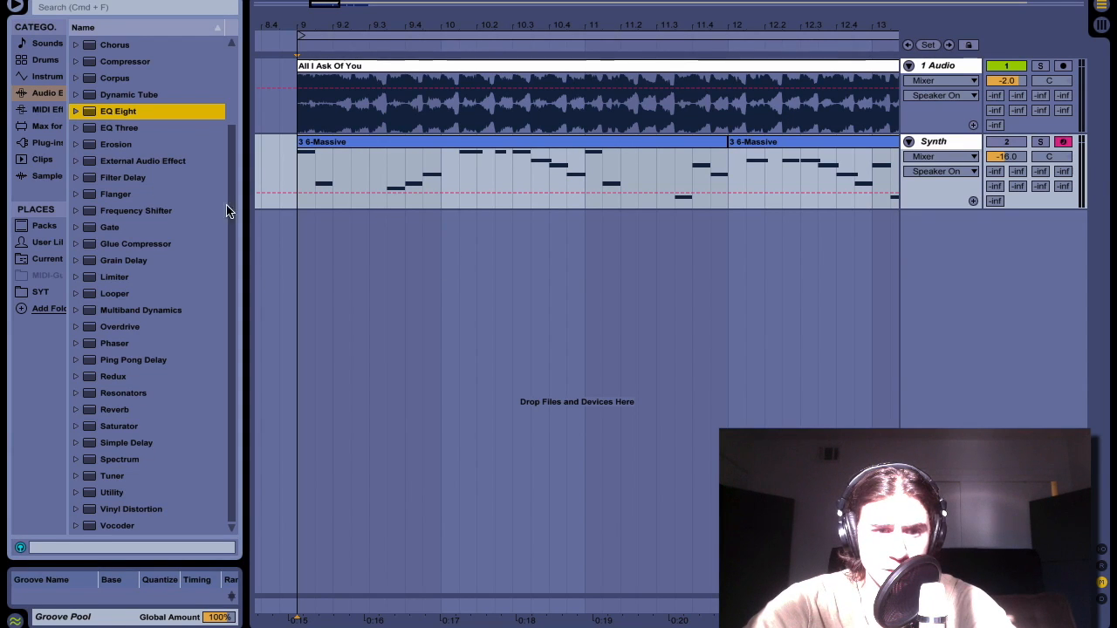
left_click(113, 494)
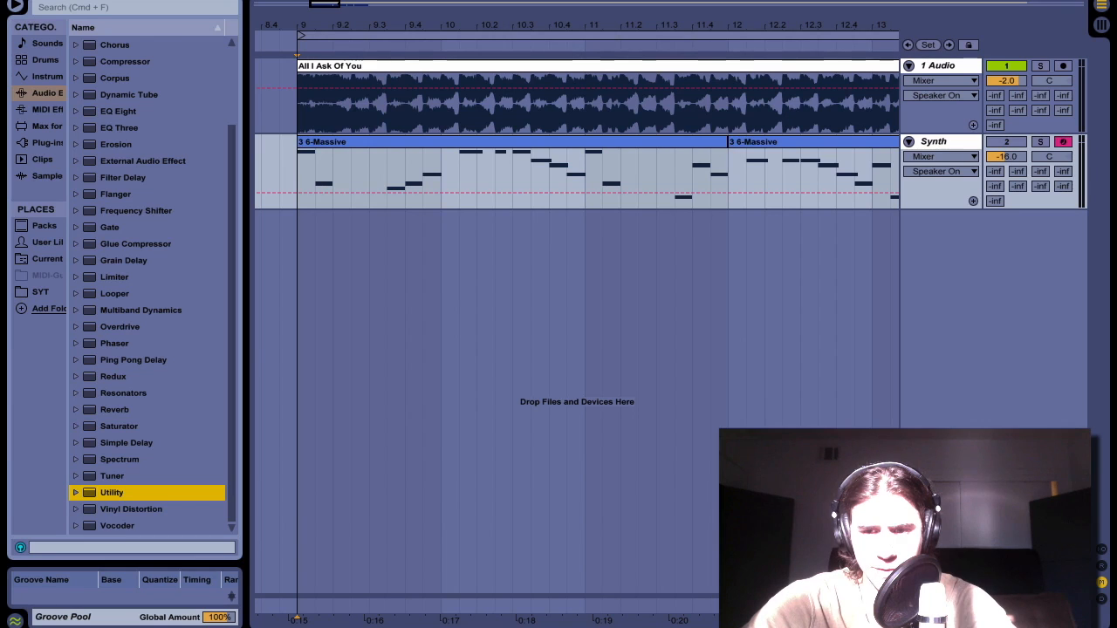
left_click_drag(113, 494, 939, 606)
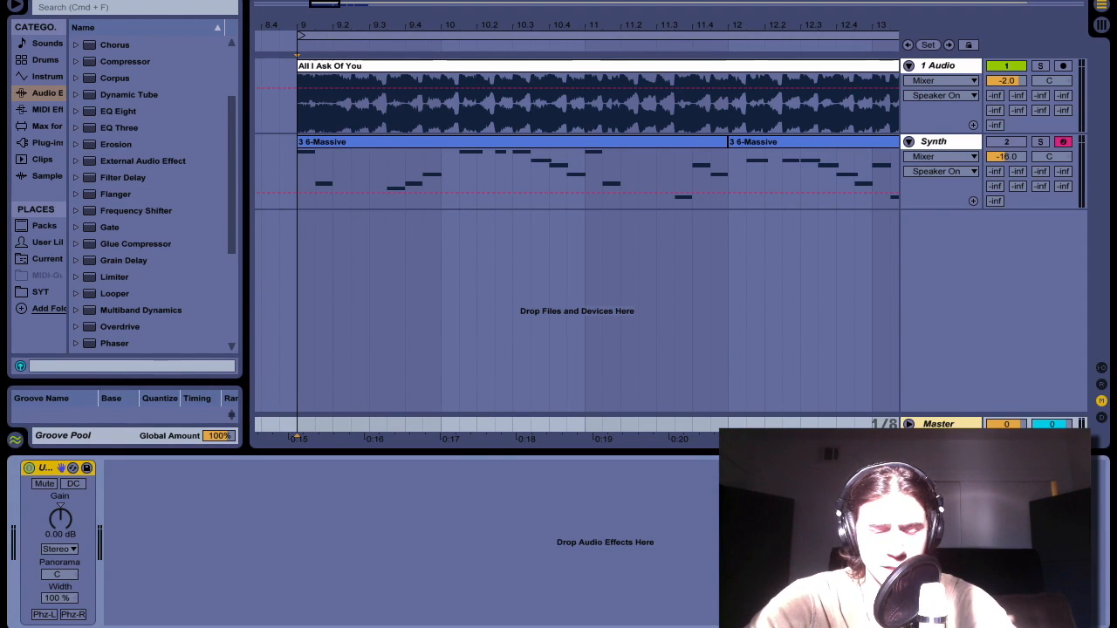
key("alt+super+l")
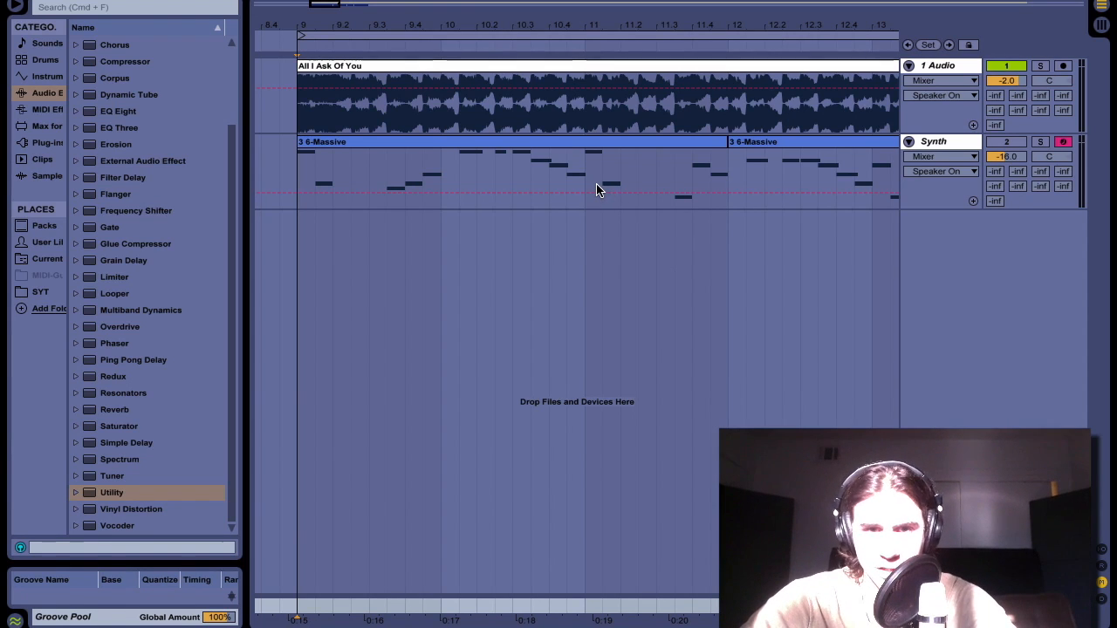
Step: Play the All I Ask Of You clip on the 1 Audio track from bar 9 and stop playback
left_click(313, 114)
left_click(300, 112)
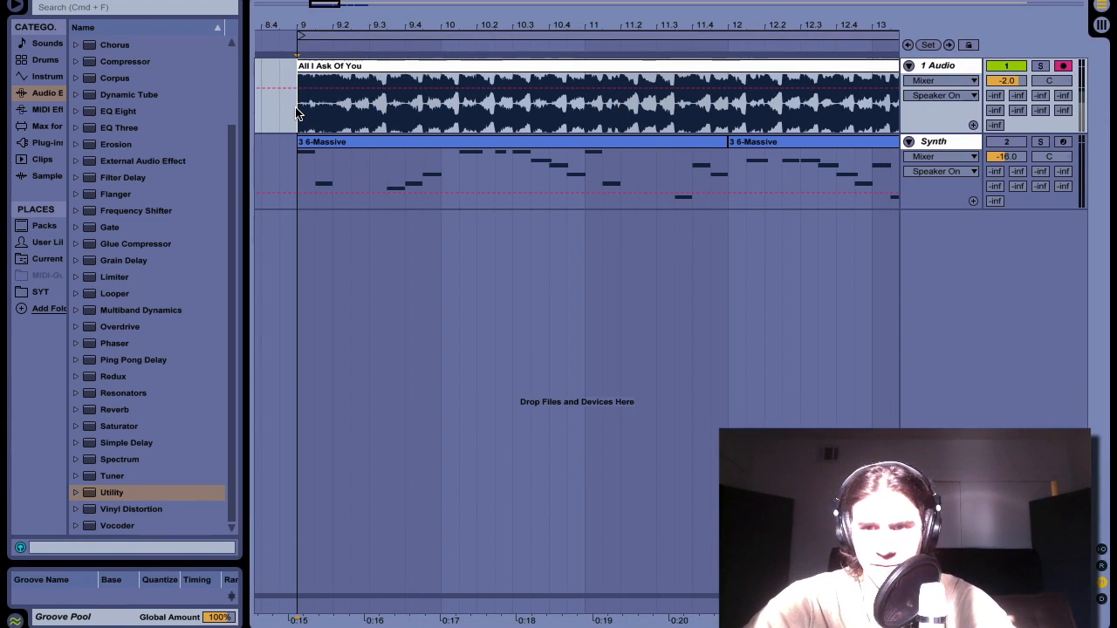
key("space")
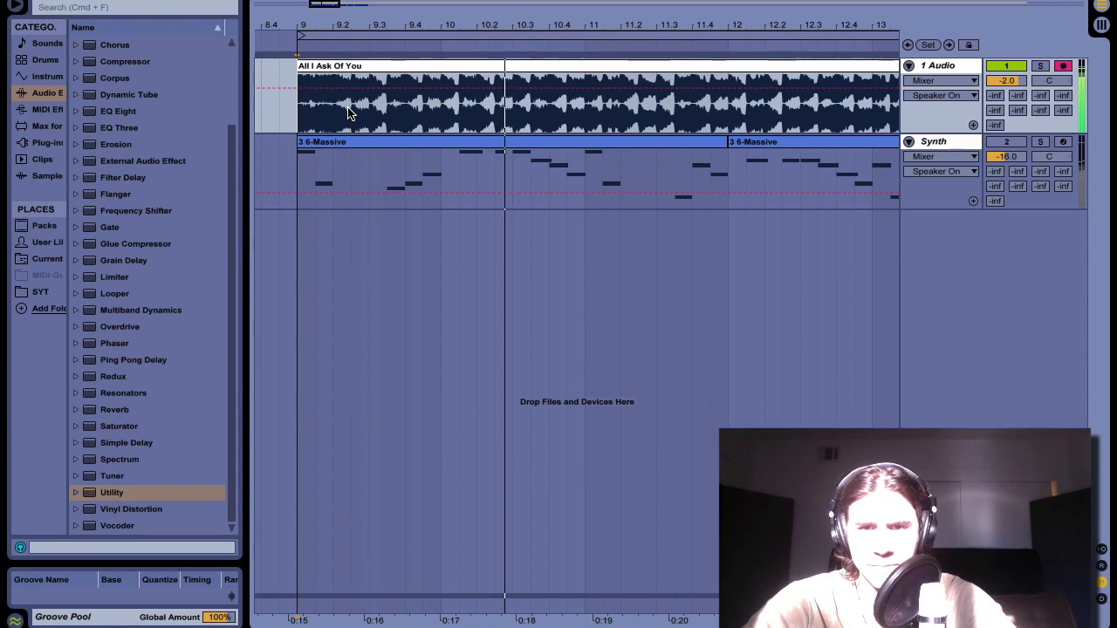
key("space")
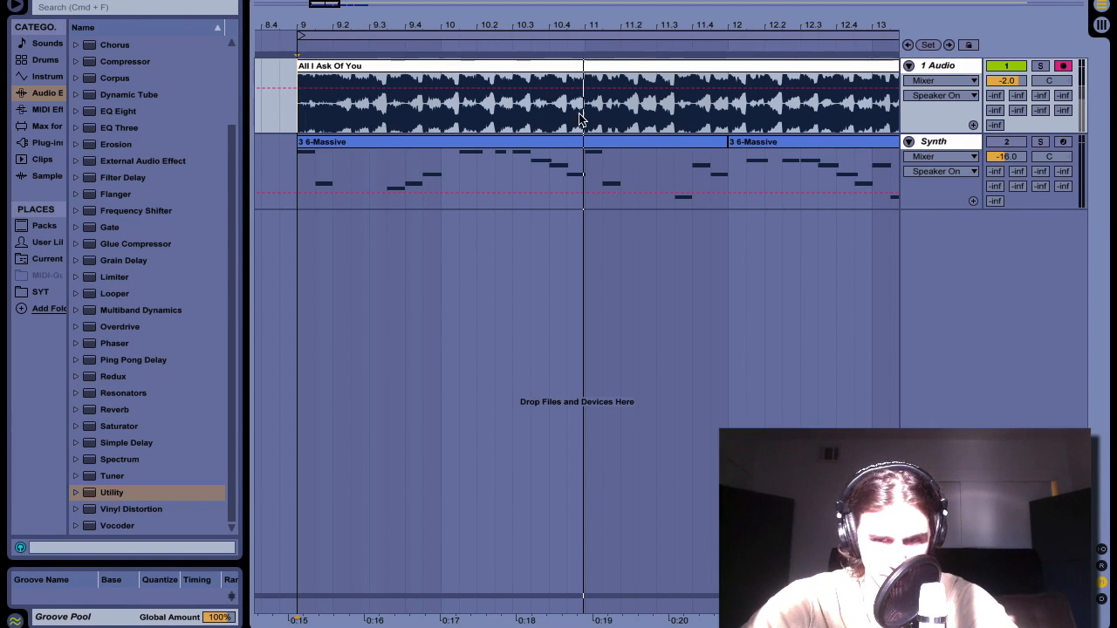
Step: Show the Master track's Utility device, and play the All I Ask Of You clip from bar 9 for reference
left_click(389, 156)
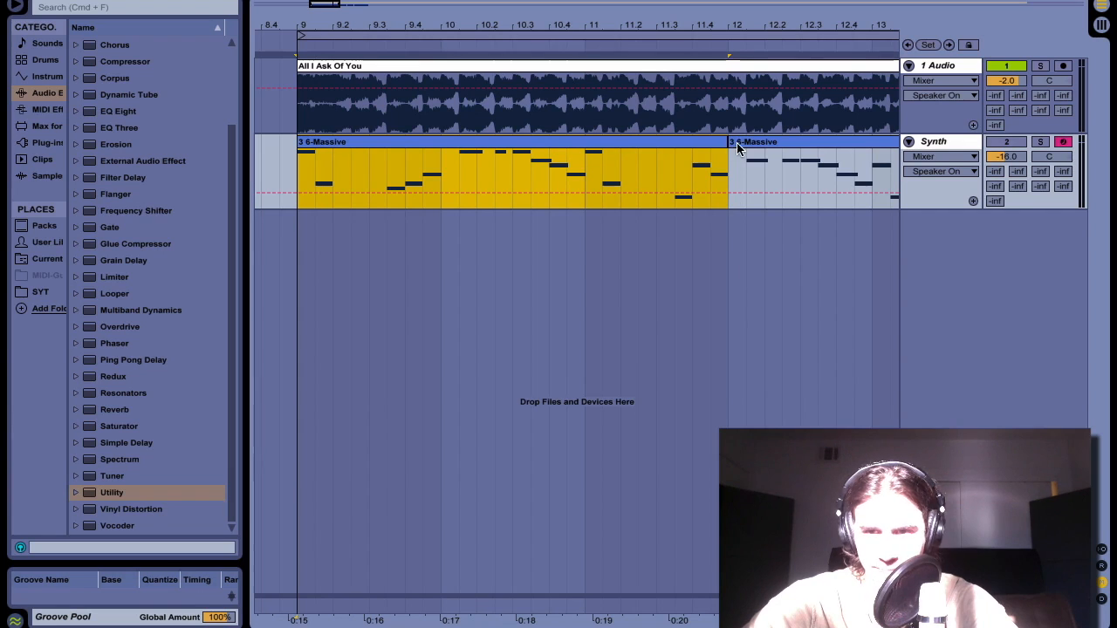
double_click(939, 606)
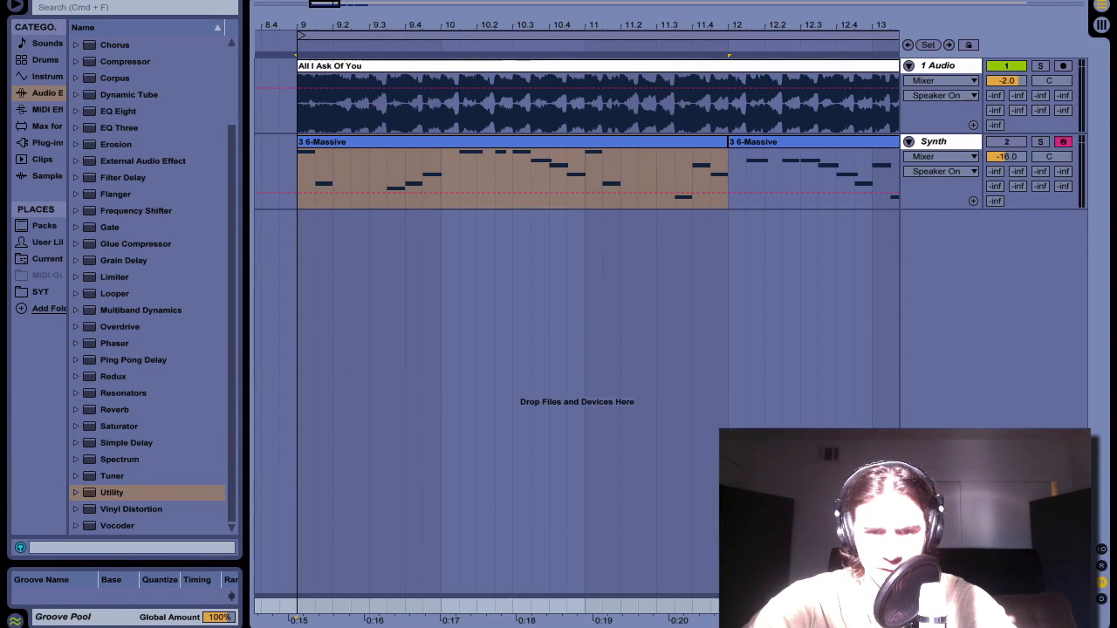
left_click(66, 597)
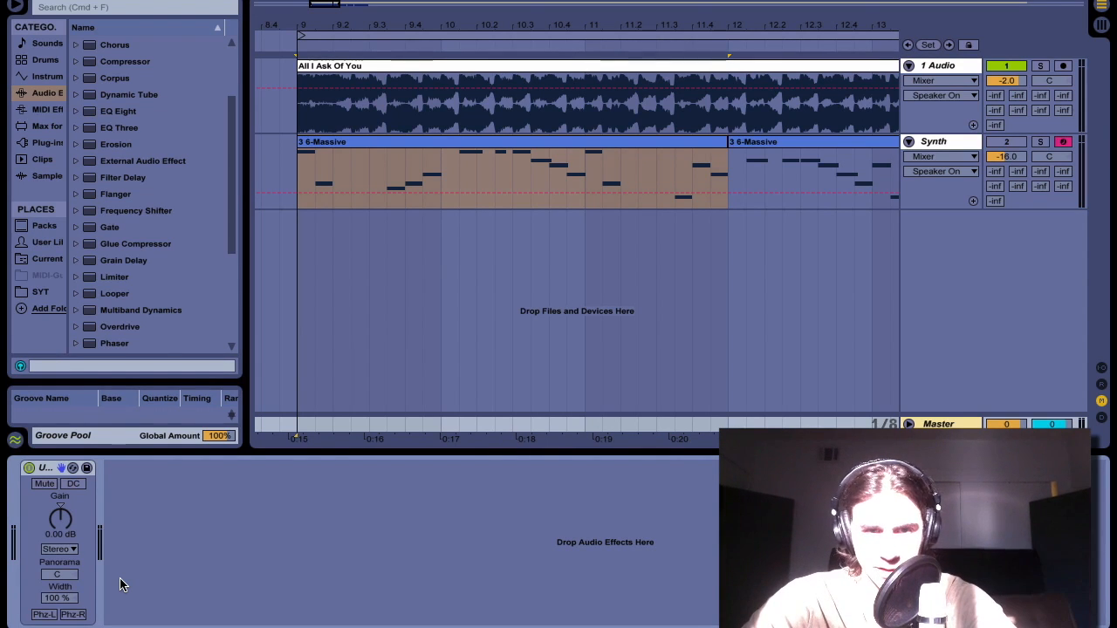
left_click(299, 106)
key("space")
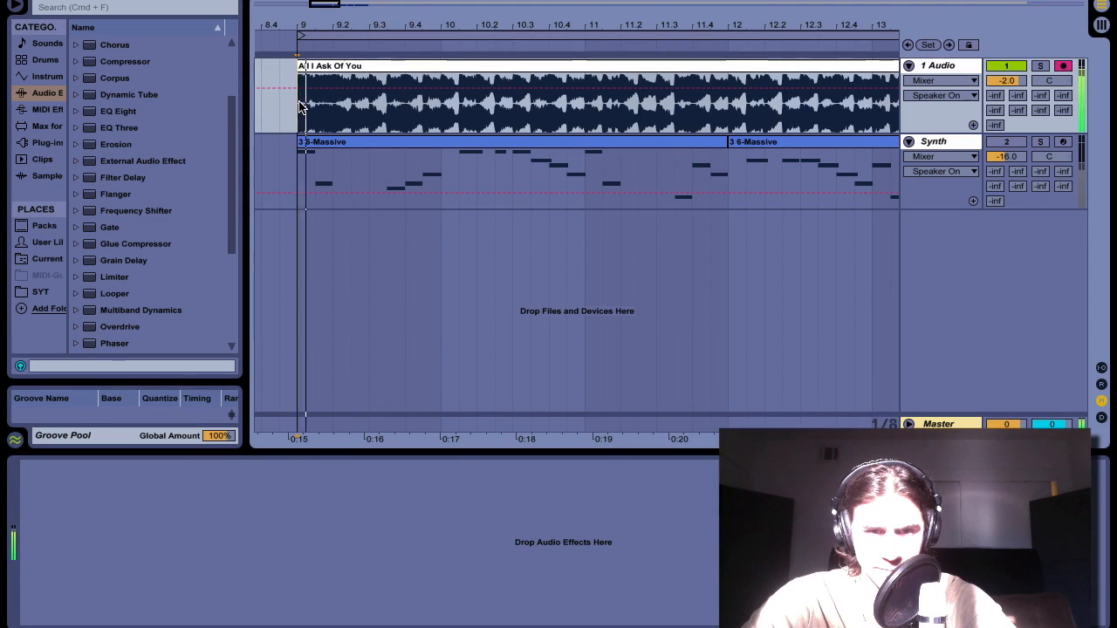
Step: Set the width of the Master track's Utility to 0% and play the audio clip from bar 9
left_click(940, 424)
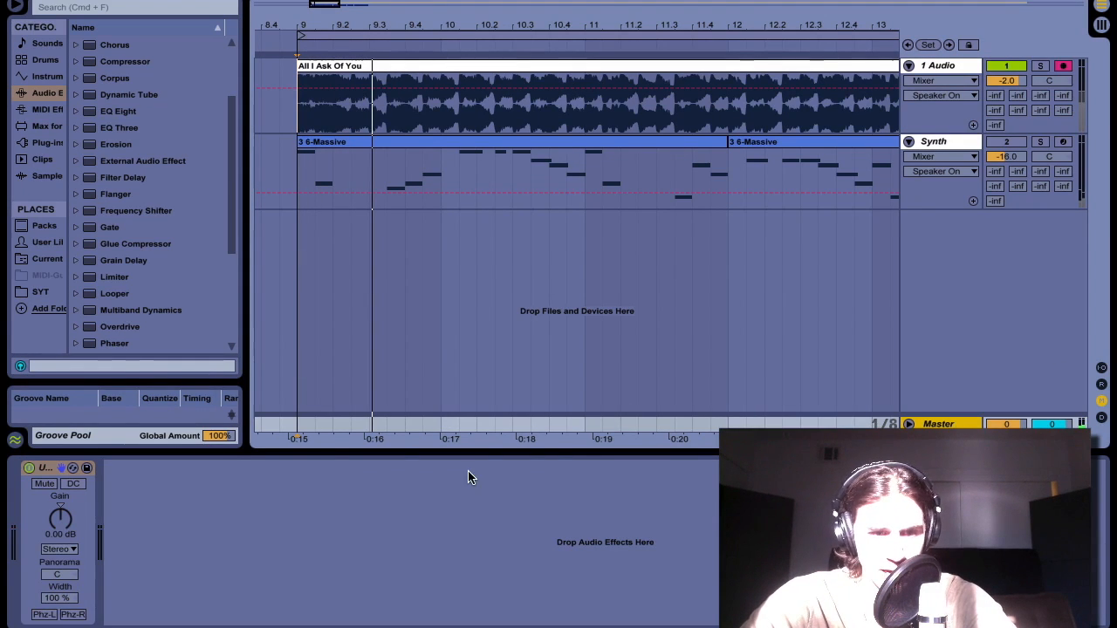
left_click(59, 598)
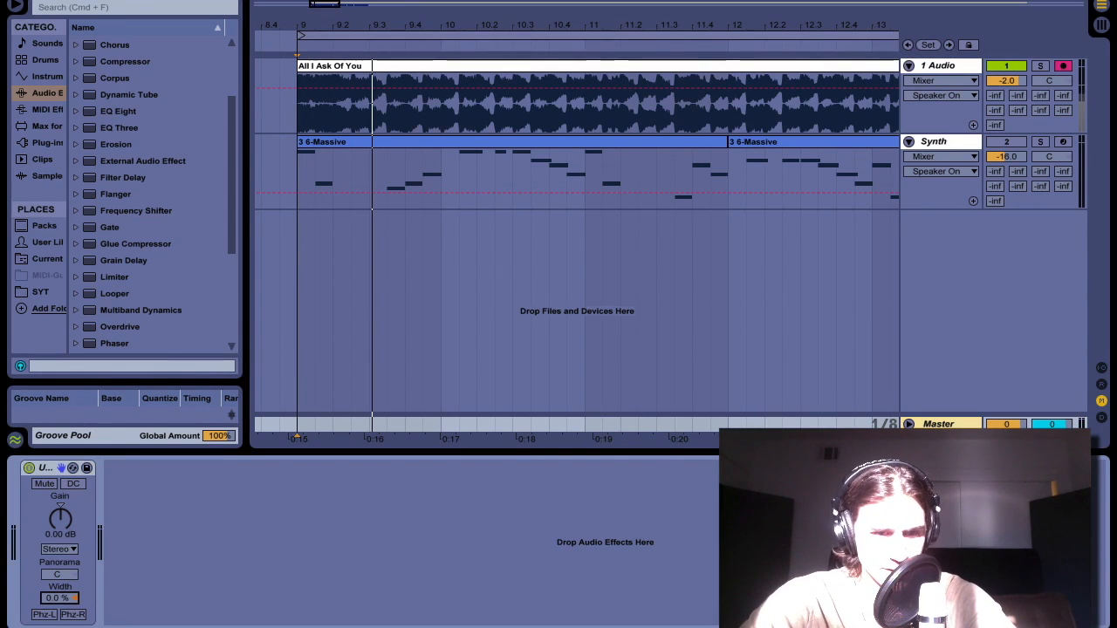
left_click(297, 99)
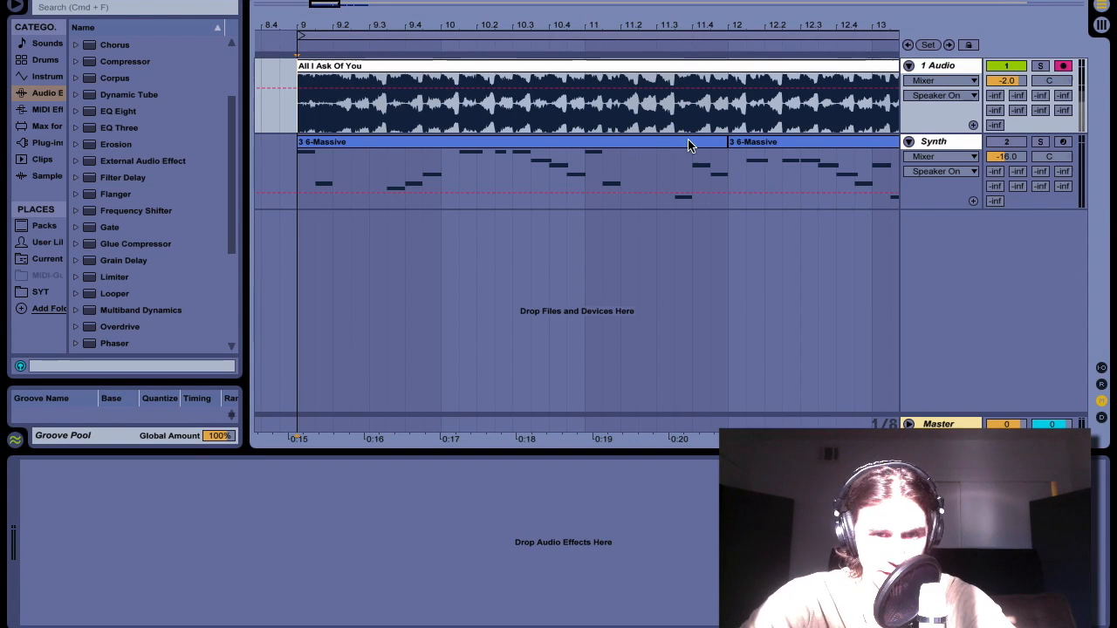
key("space")
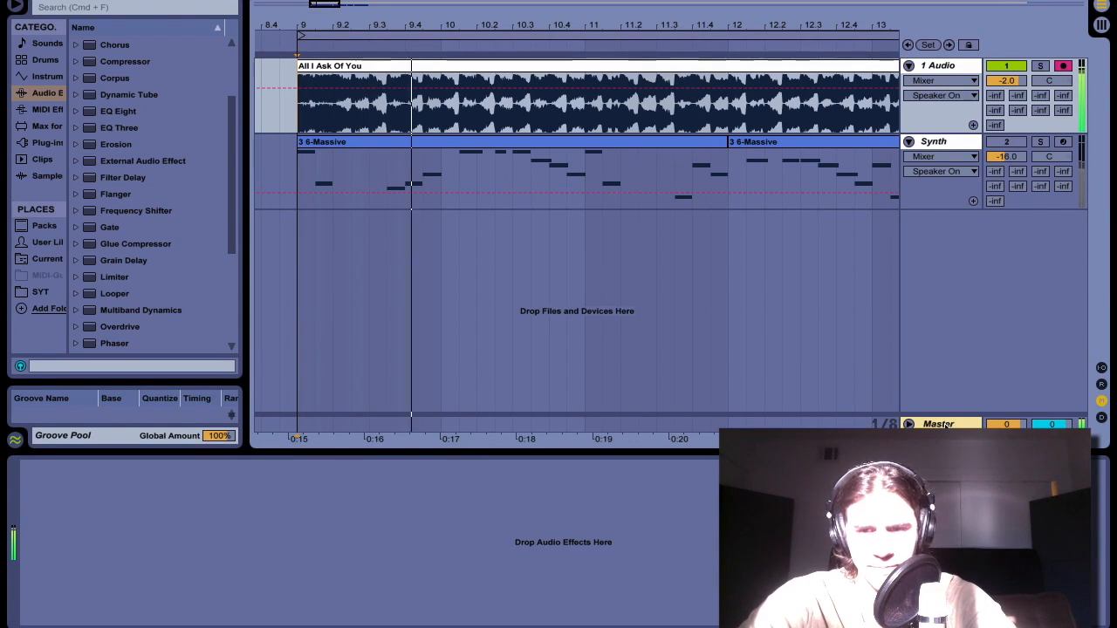
Step: Set the width of the Master track's Utility to 200% and play the audio clip from bar 9
left_click(948, 425)
key("super+z")
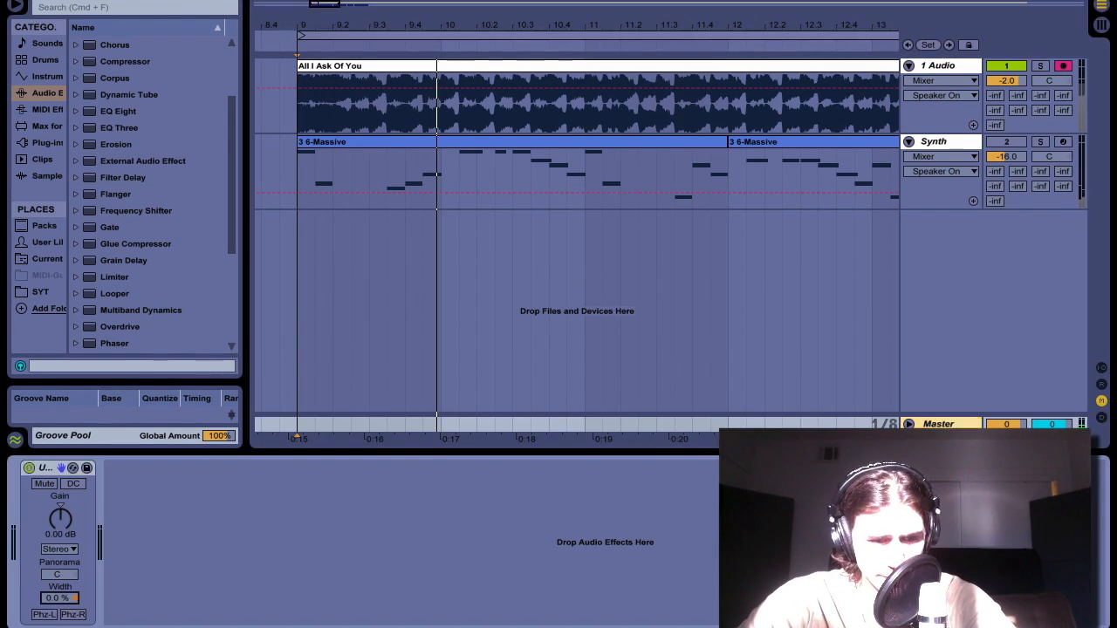
left_click(300, 122)
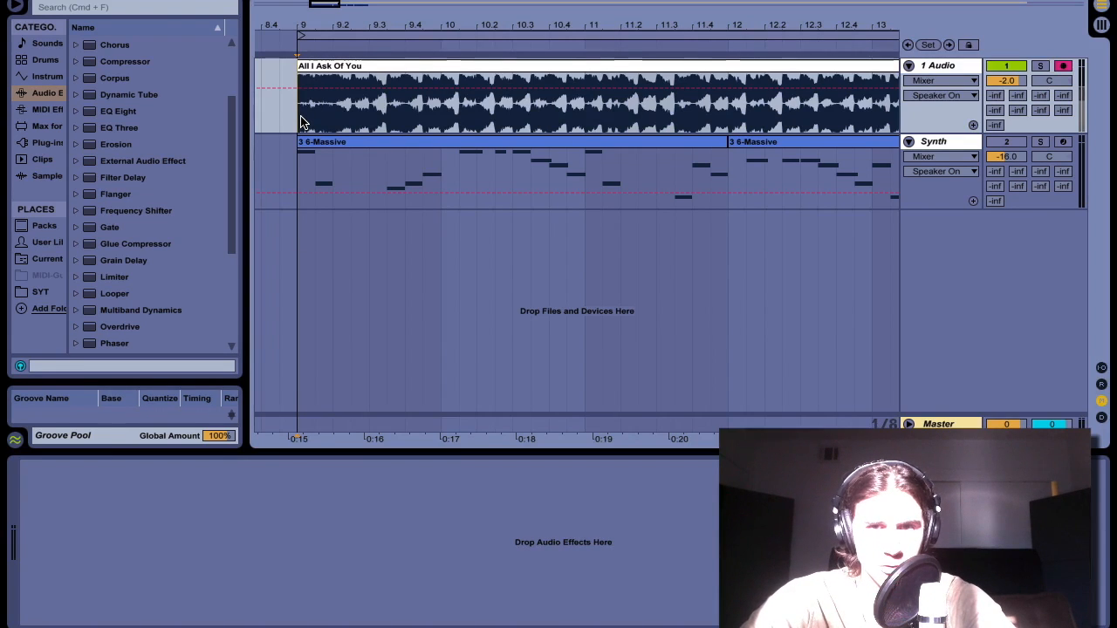
key("space")
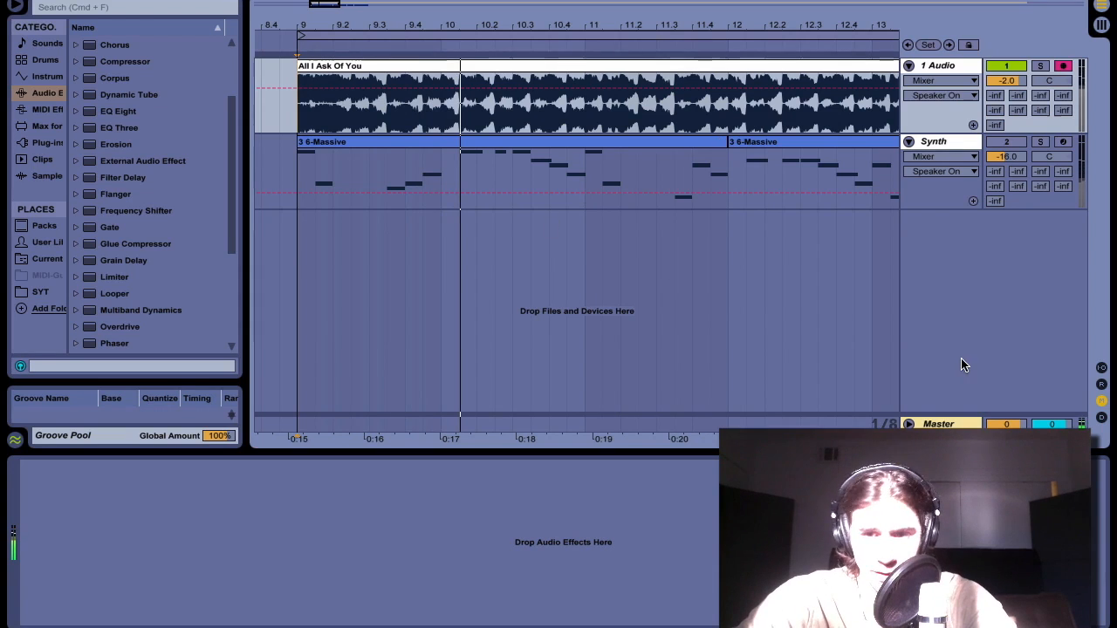
left_click(942, 424)
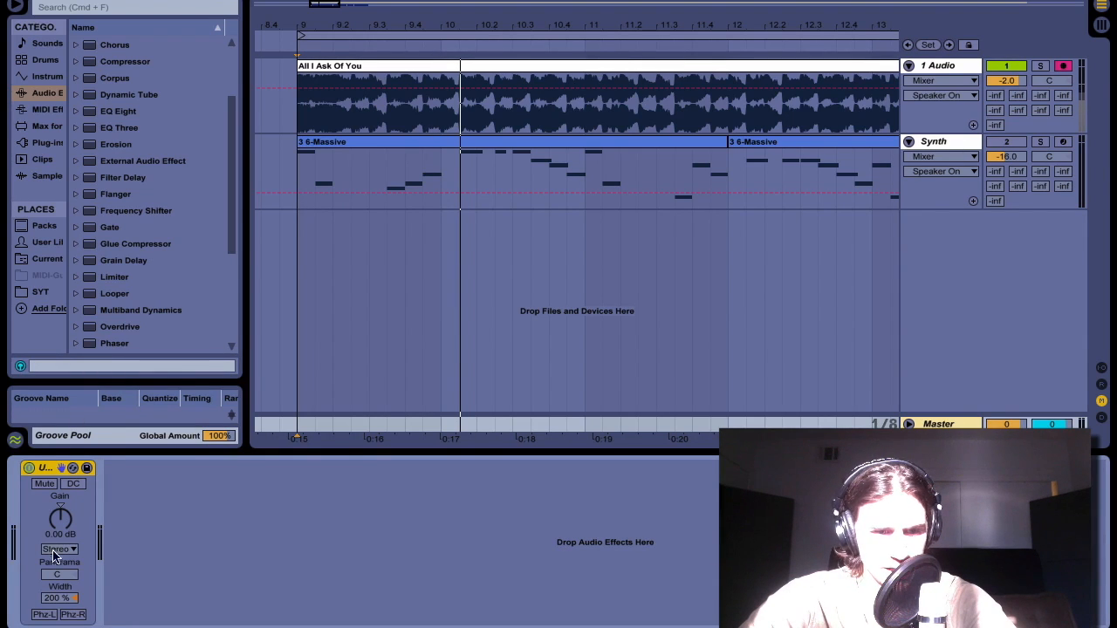
left_click(62, 599)
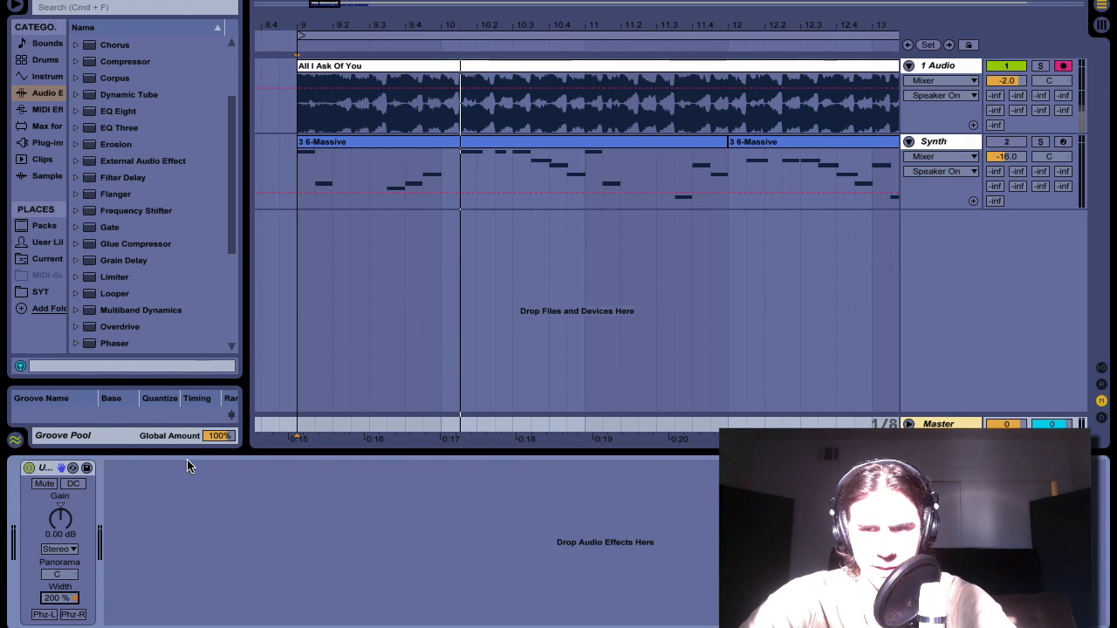
scroll(157, 282, "up", 3)
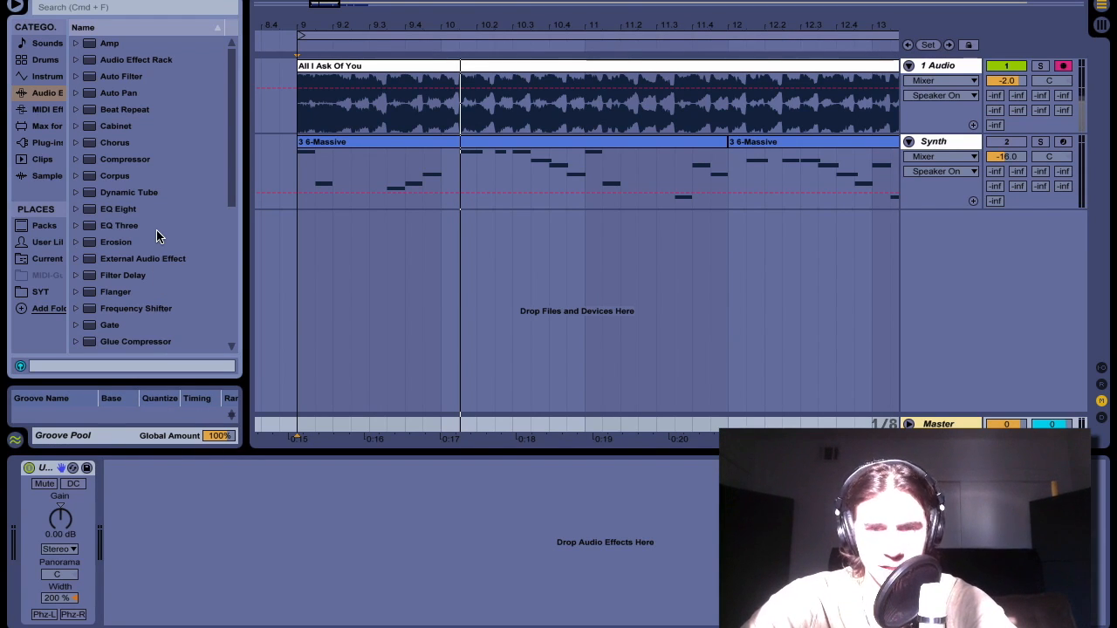
left_click_drag(108, 210, 319, 513)
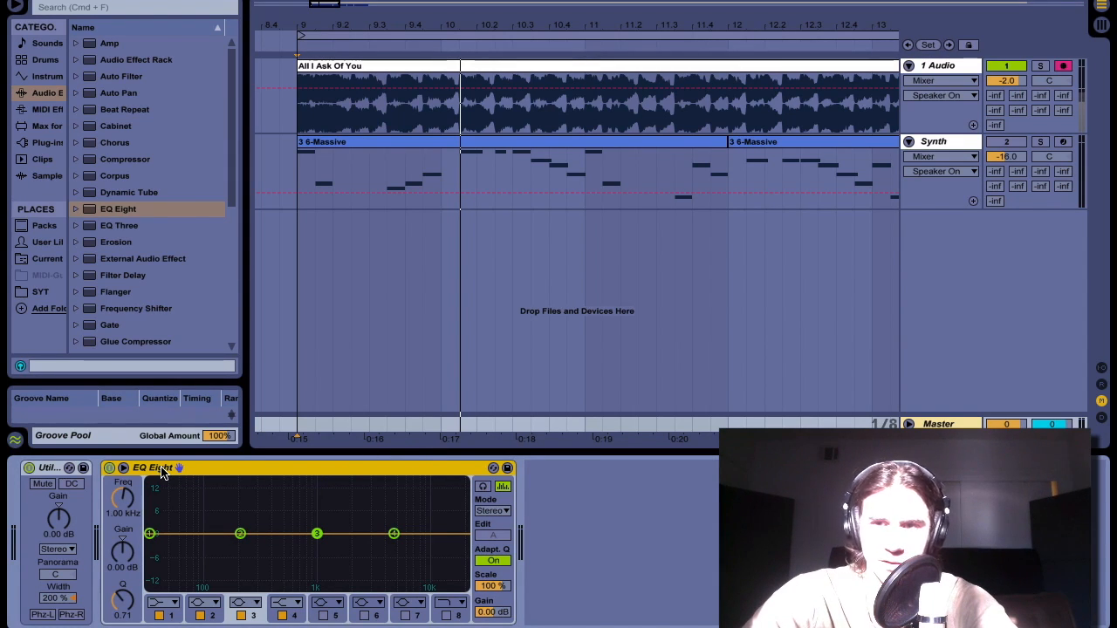
key("Delete")
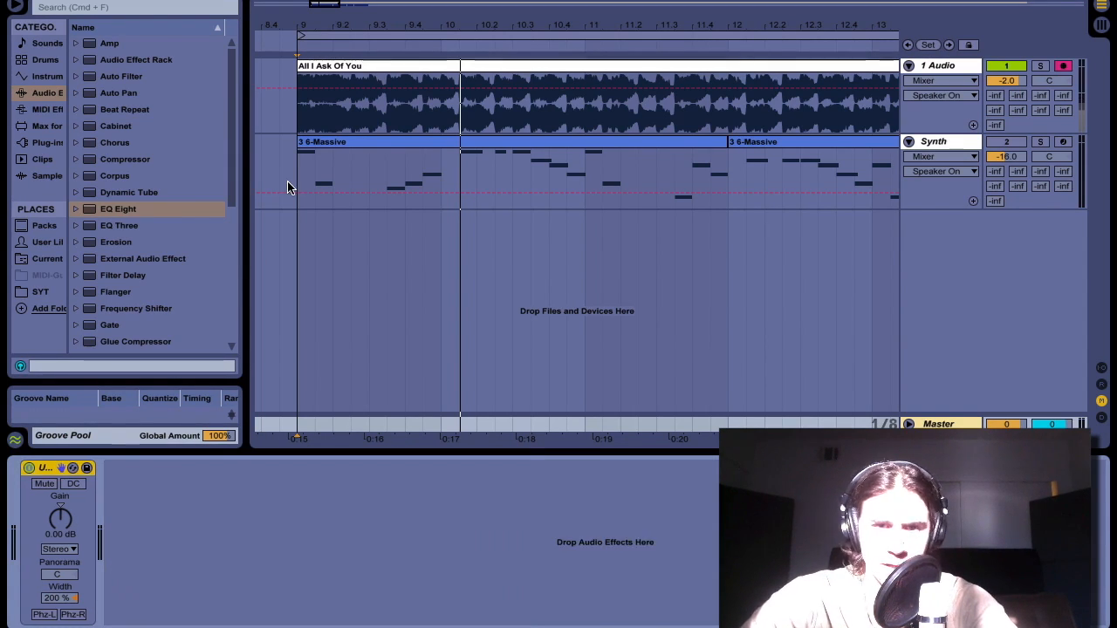
Step: Listen to the All I Ask Of You clip again from bar 9 with the widened Utility setting
left_click(302, 107)
key("space")
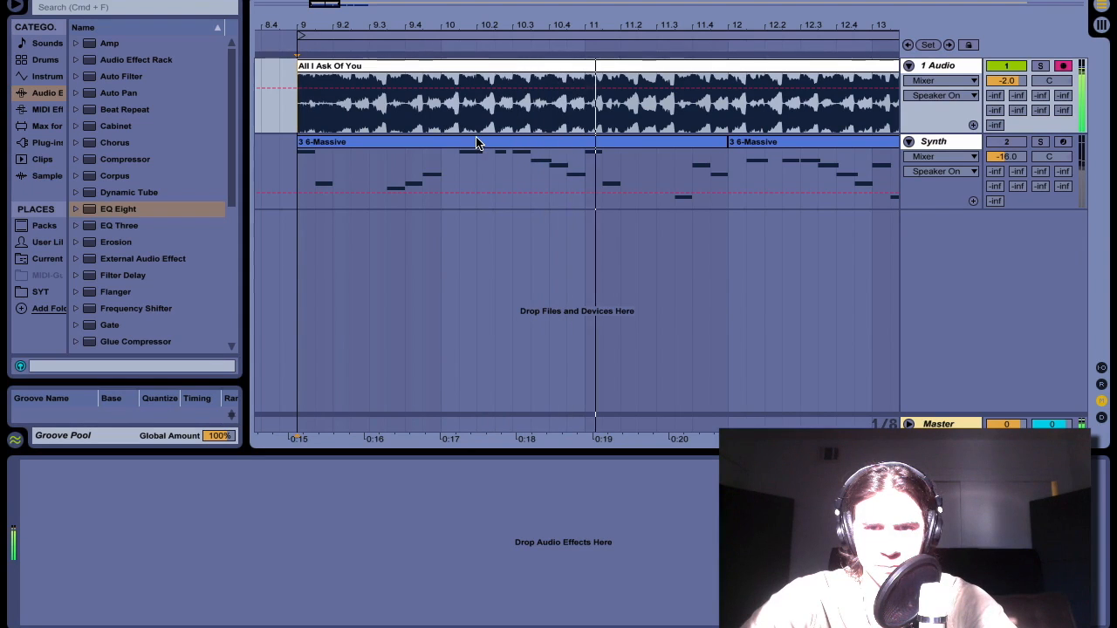
key("space")
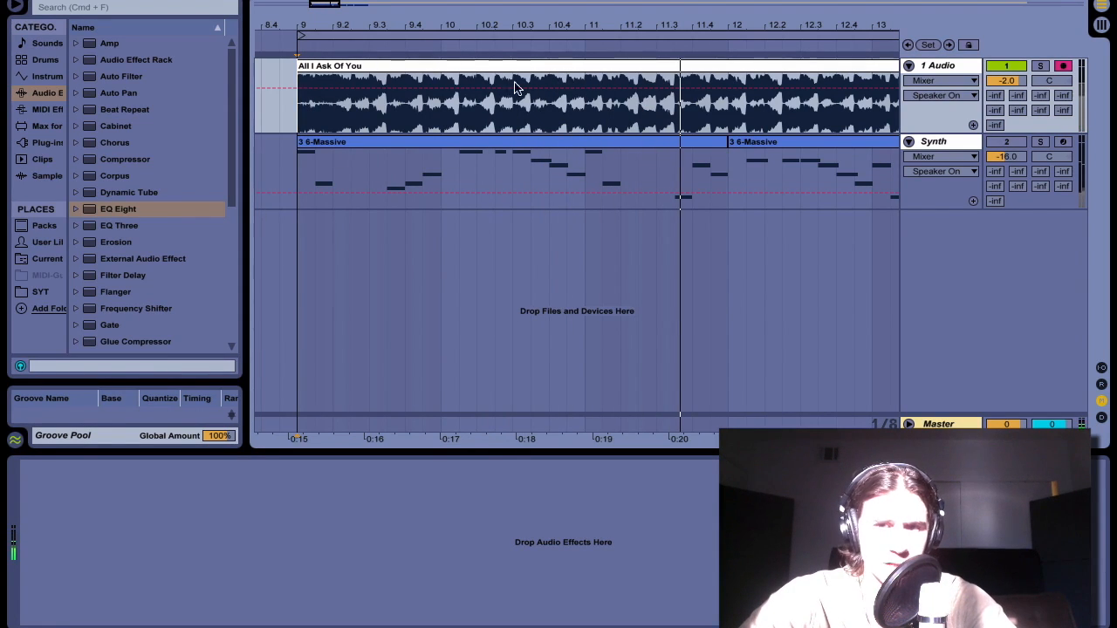
Step: Deactivate the 1 Audio track and activate the Synth track
left_click(938, 425)
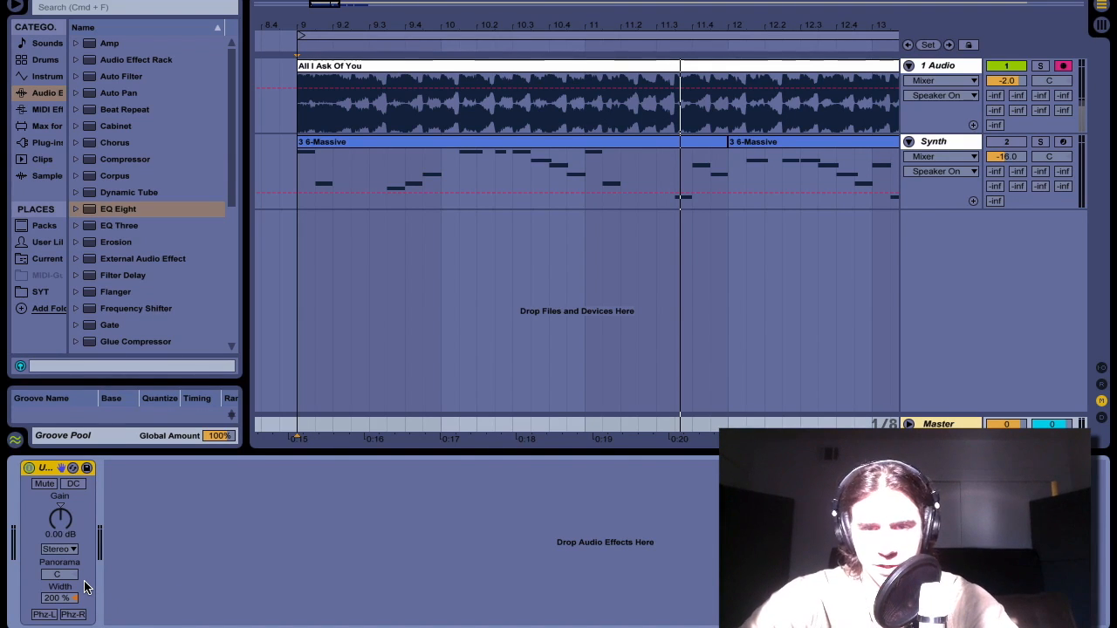
key("F1")
key("F2")
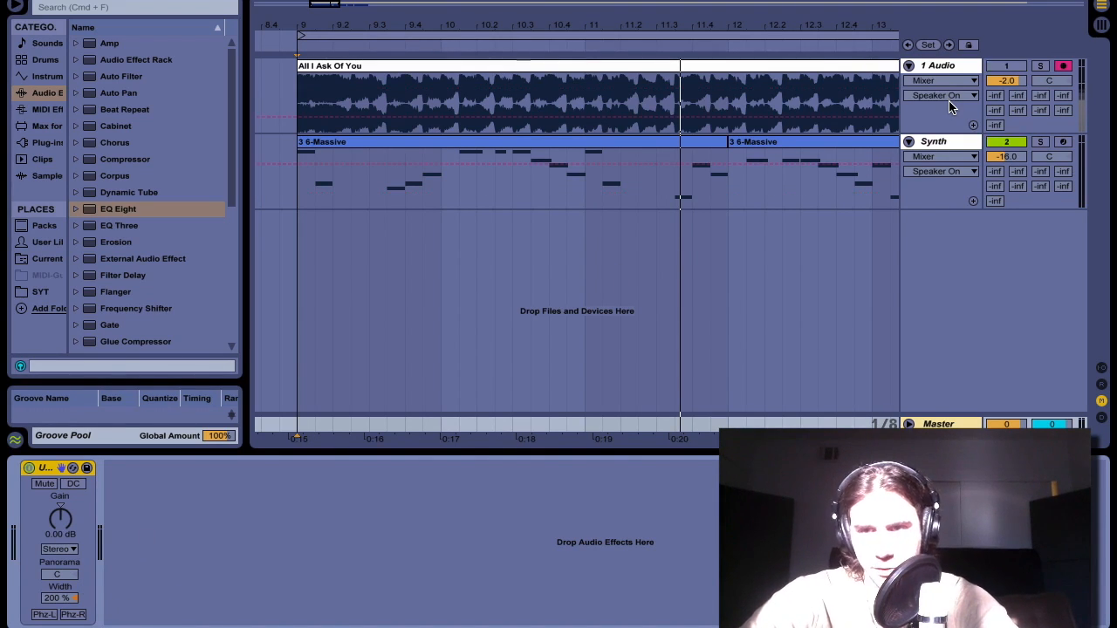
Step: Fold the Synth track's Ping Pong Delay and EQ Eight devices, and place the insert marker at bar 9
left_click(950, 105)
left_click(946, 147)
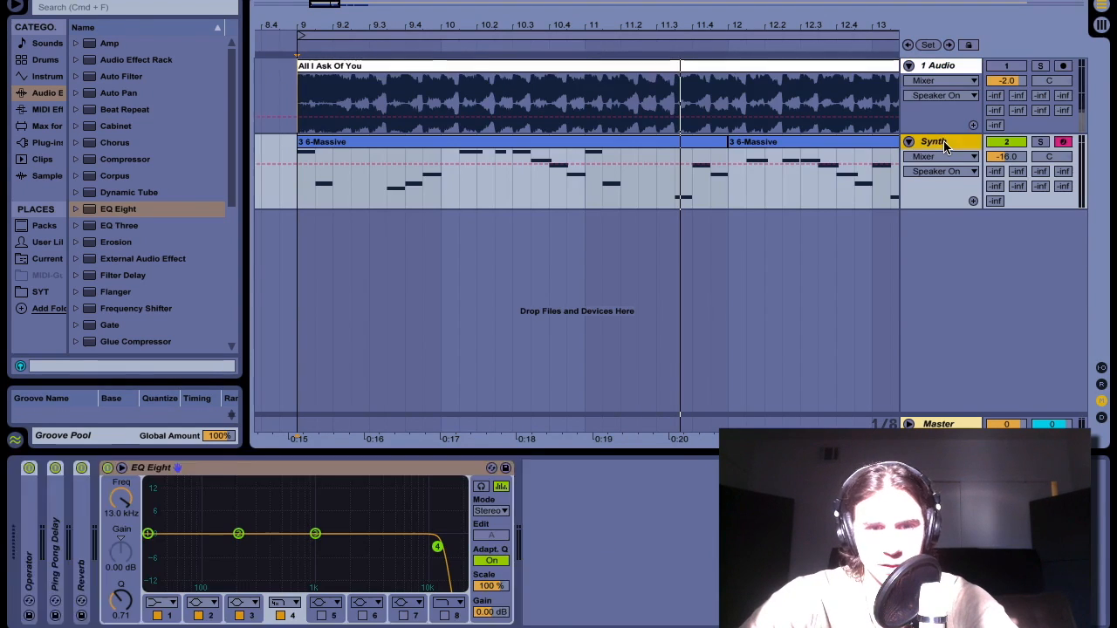
double_click(51, 511)
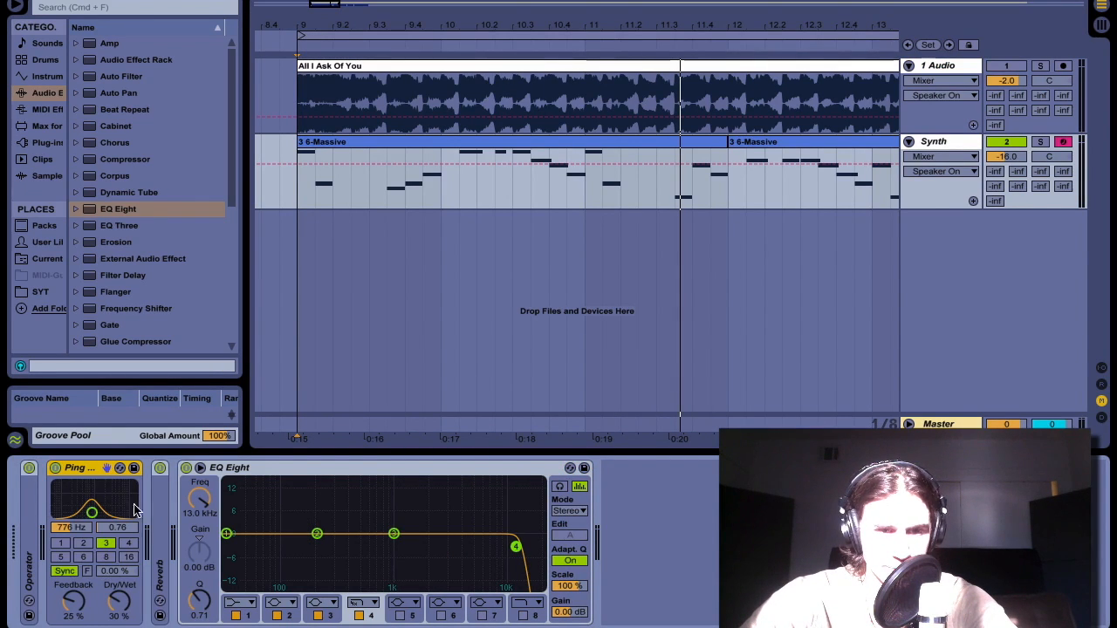
double_click(87, 469)
double_click(179, 468)
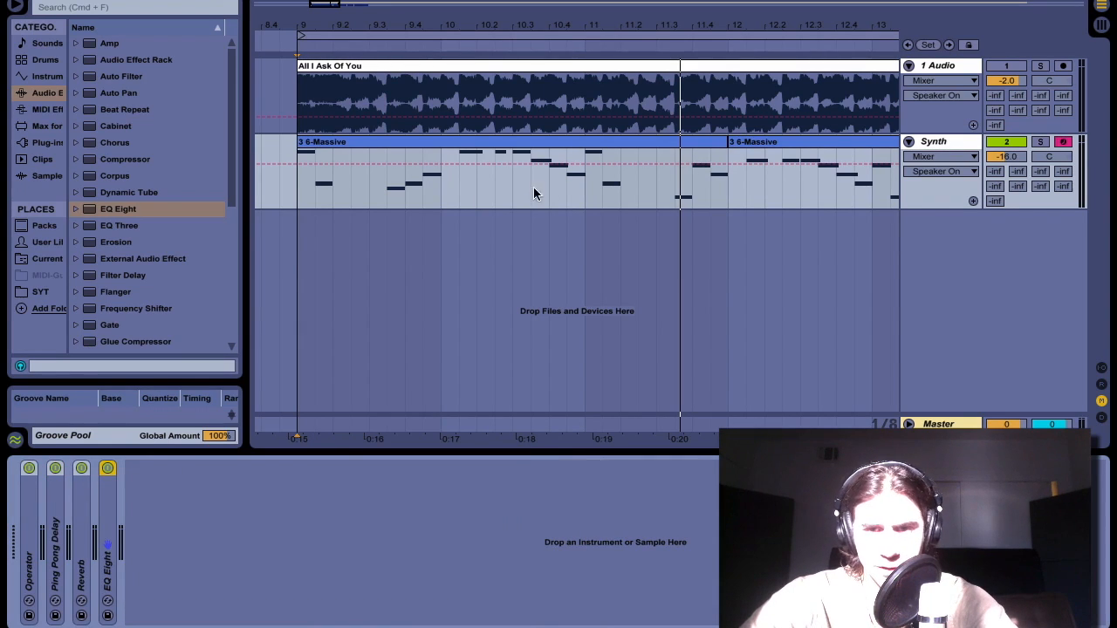
left_click(460, 195)
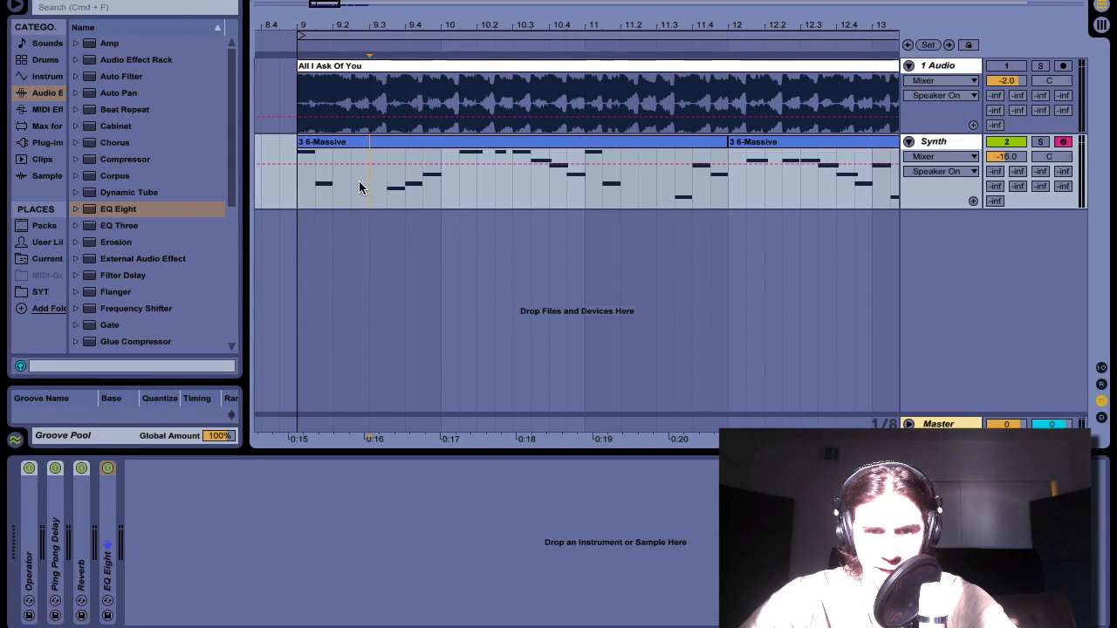
left_click(298, 184)
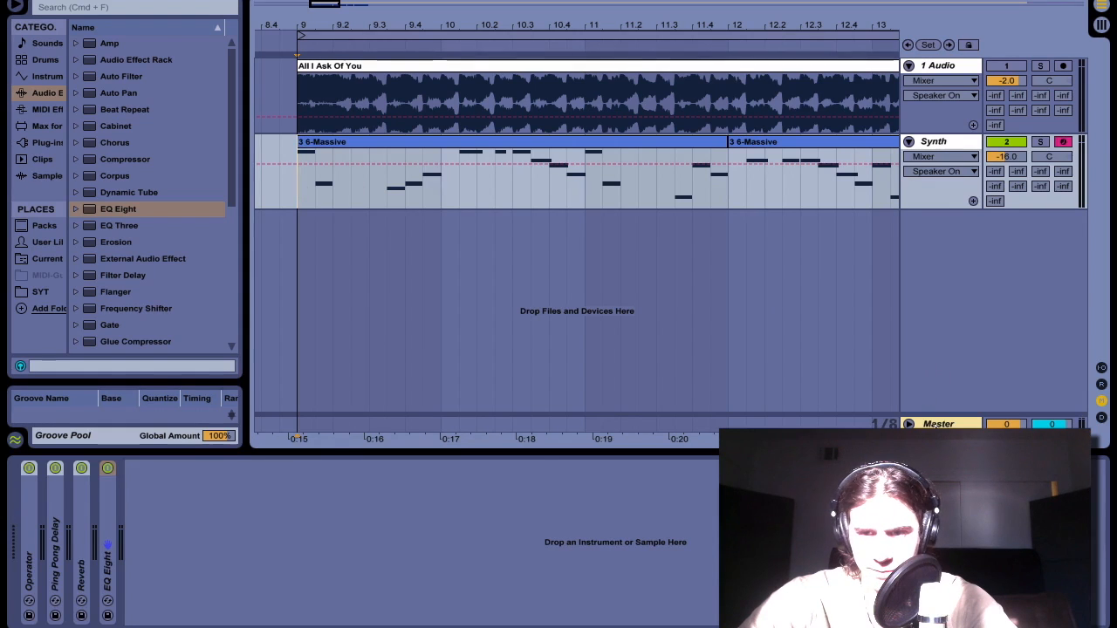
Step: Add an EQ Eight after the Utility on the Master track and set its mode to M/S
left_click(938, 424)
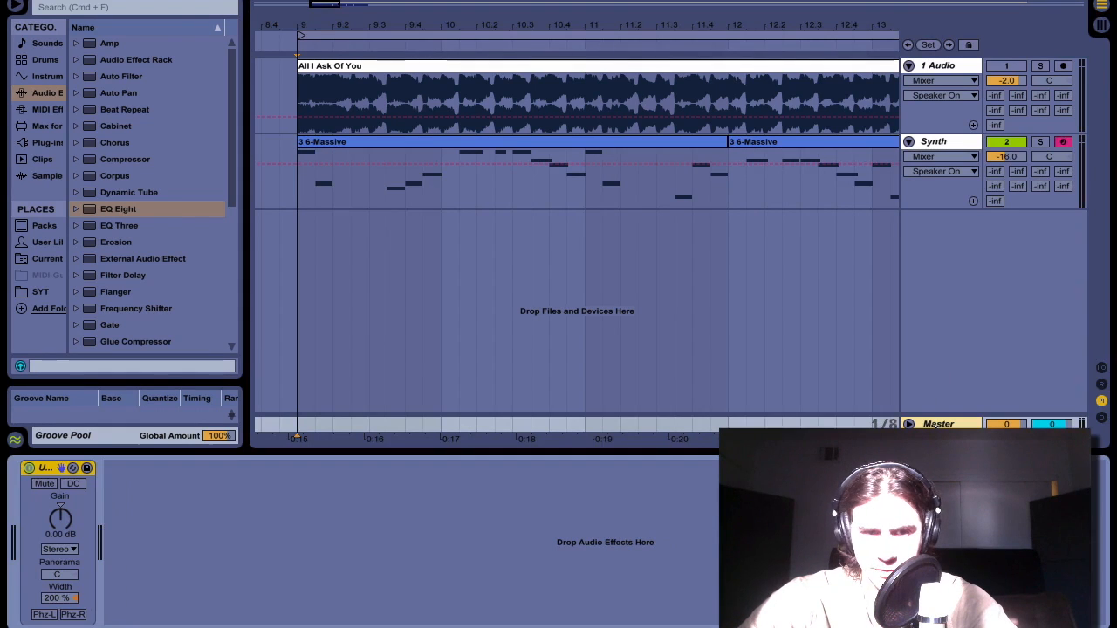
double_click(114, 210)
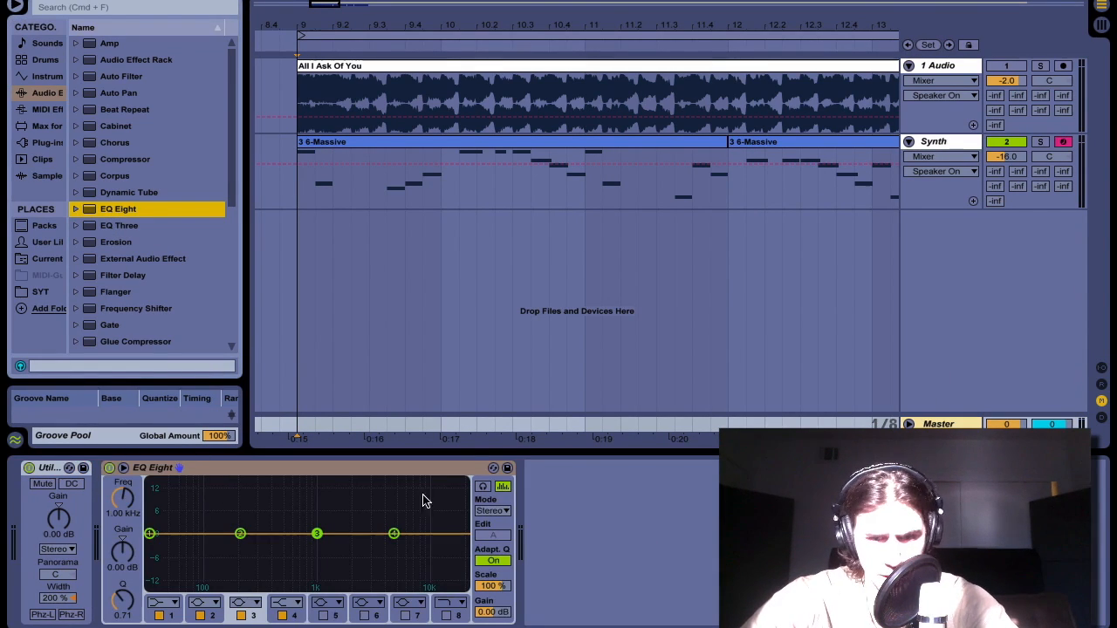
left_click(491, 511)
left_click(484, 550)
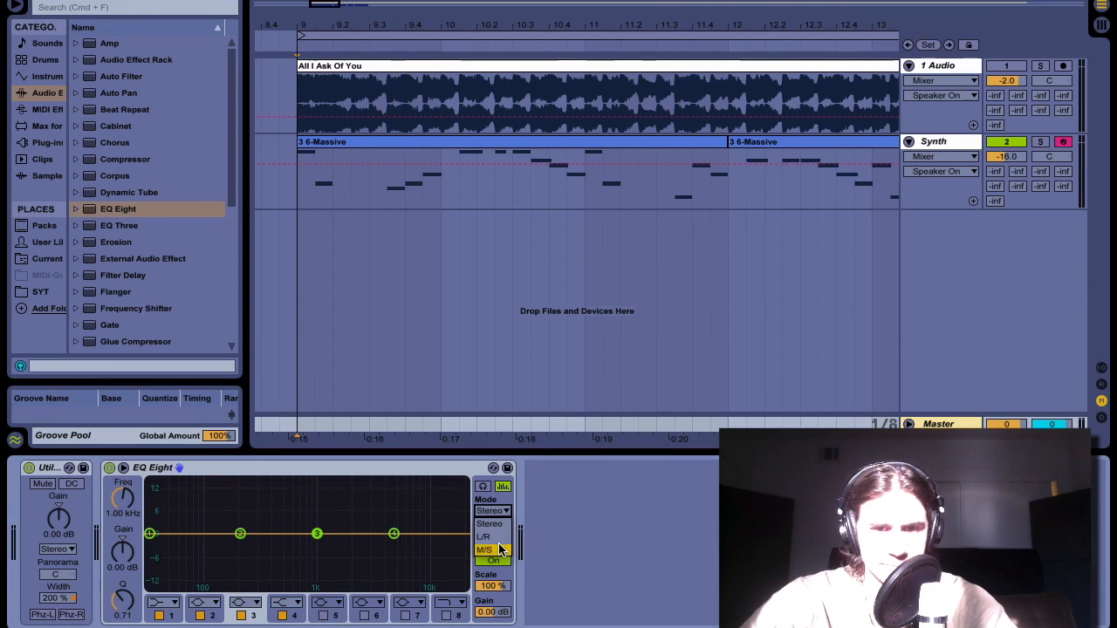
Step: Switch the Master track's EQ Eight to editing the side (S) signal
left_click(497, 536)
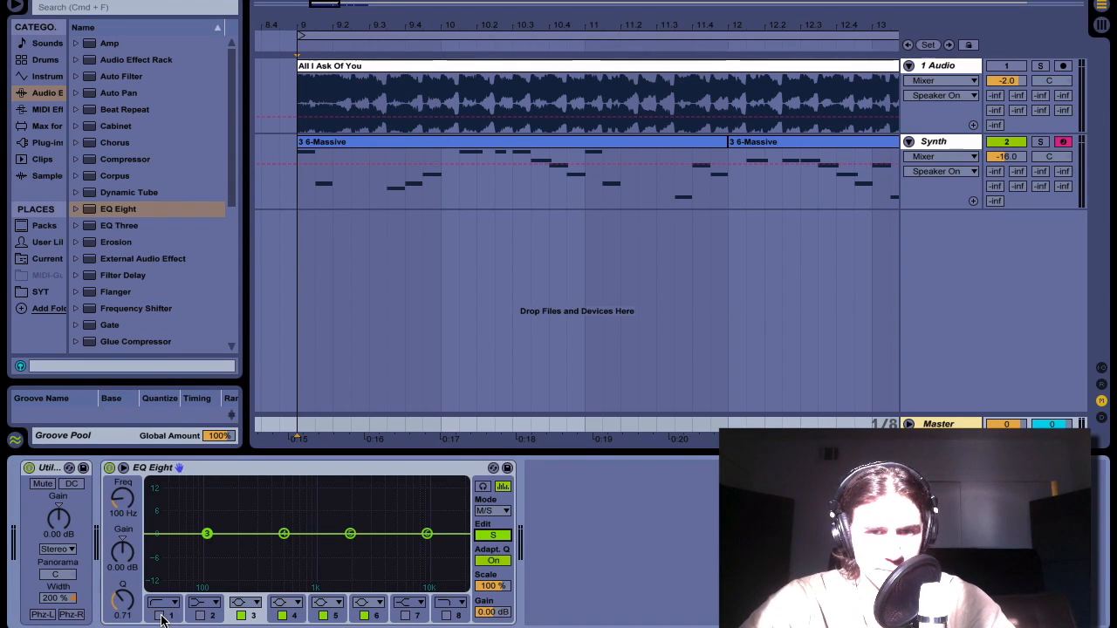
Step: Play the arrangement from bar 9, activate the 1 Audio track and deactivate the Synth track during playback
left_click(305, 94)
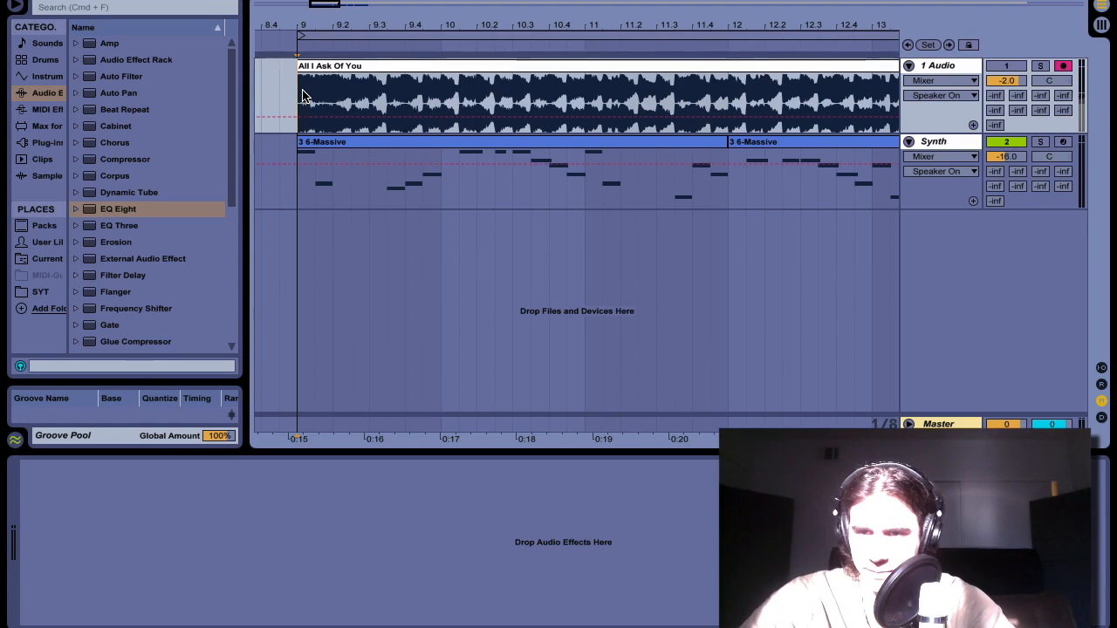
key("space")
key("space")
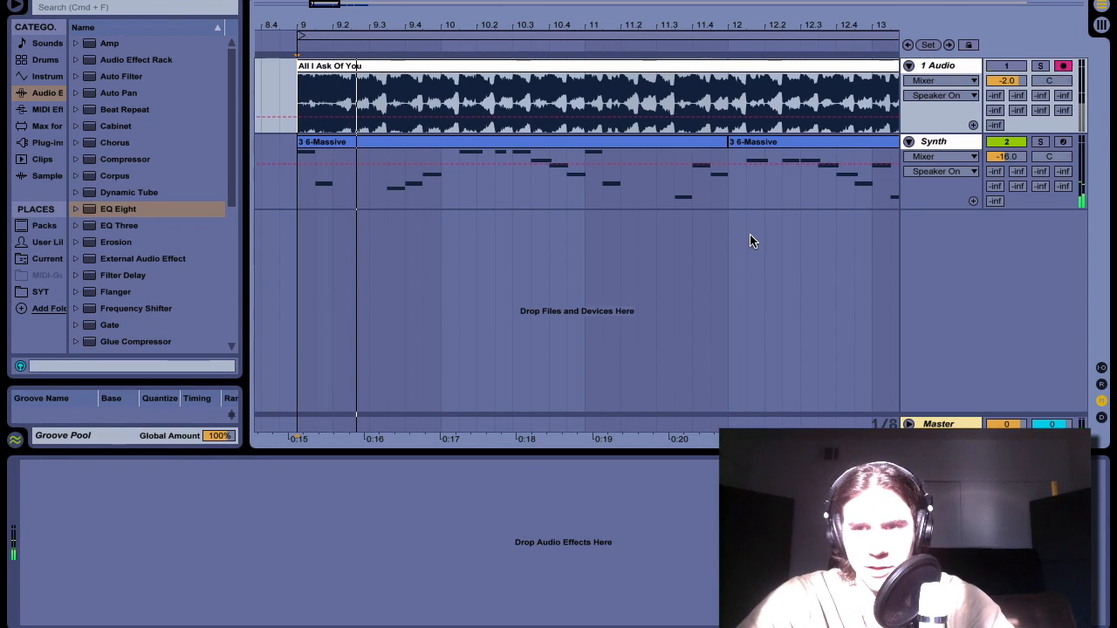
key("F1")
key("F2")
key("space")
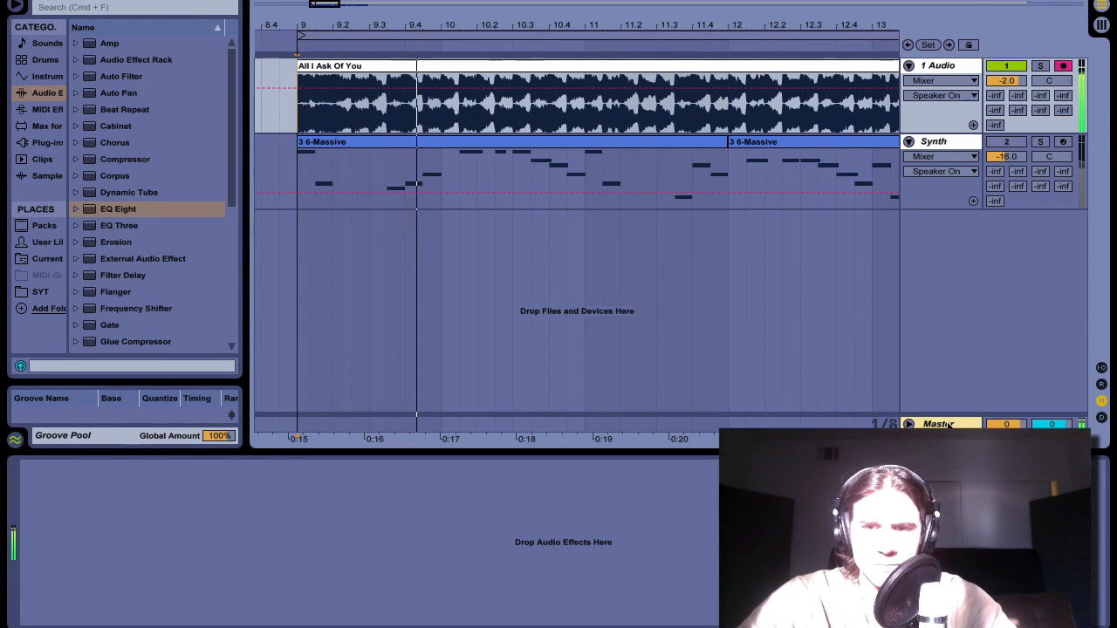
Step: Switch the Master track's EQ Eight to mid (M) editing and move band 4 to 850 Hz with 0.12 dB gain
left_click(949, 425)
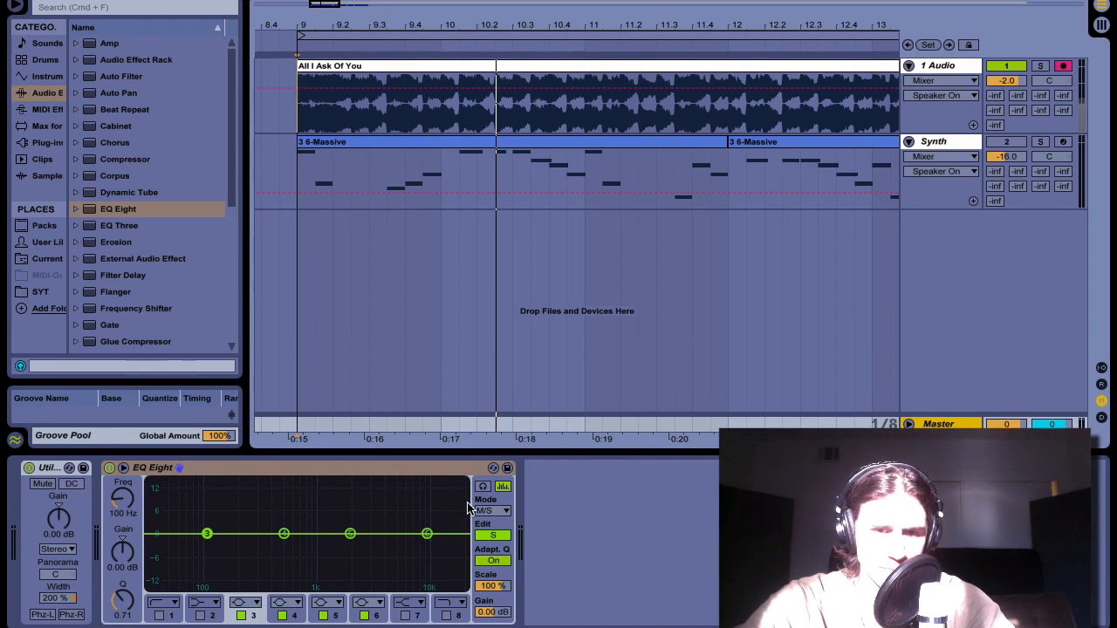
left_click(498, 511)
left_click(499, 552)
left_click(493, 536)
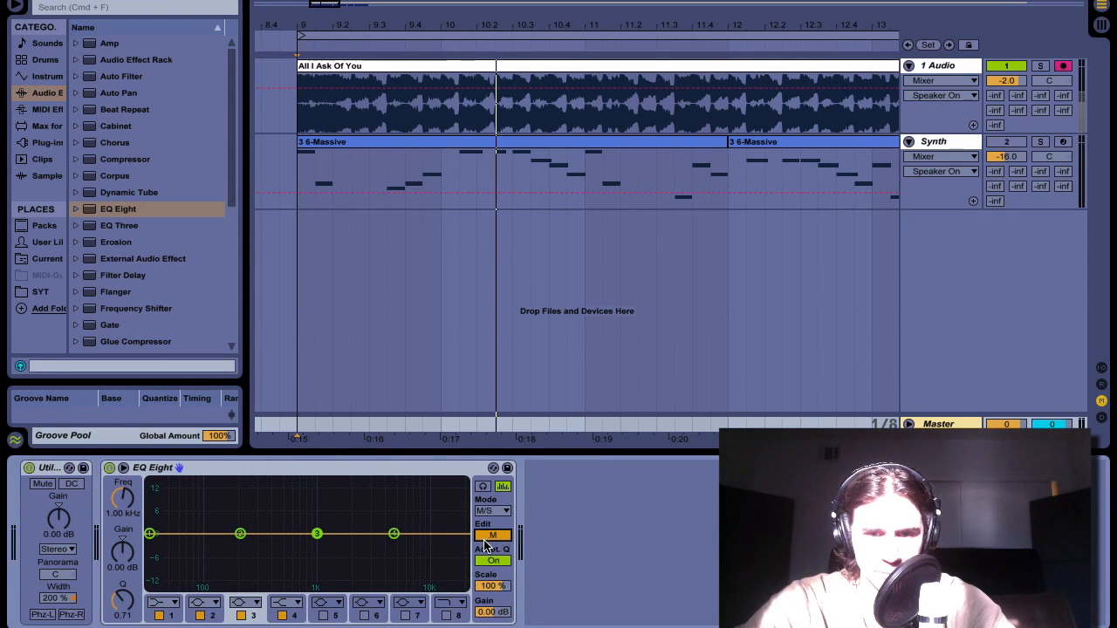
left_click_drag(393, 533, 312, 534)
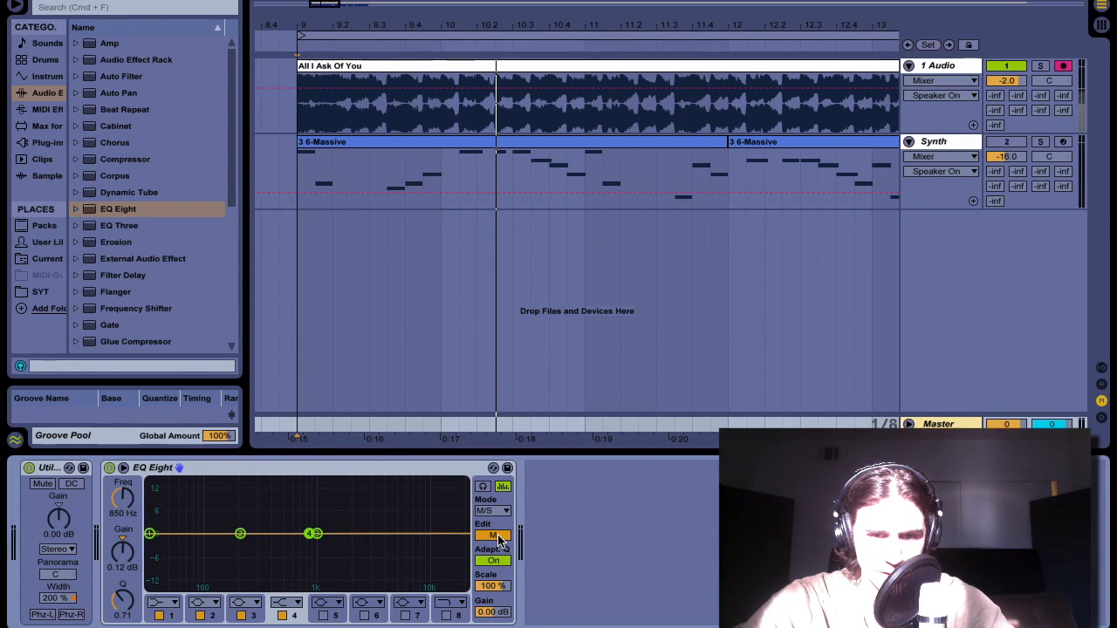
Step: Switch the EQ Eight to side (S) editing and set band 6 to 8.51 kHz with 0.62 dB gain
left_click(496, 536)
mouse_move(427, 533)
left_mouse_down()
mouse_move(256, 516)
mouse_move(429, 531)
mouse_move(419, 532)
left_mouse_up()
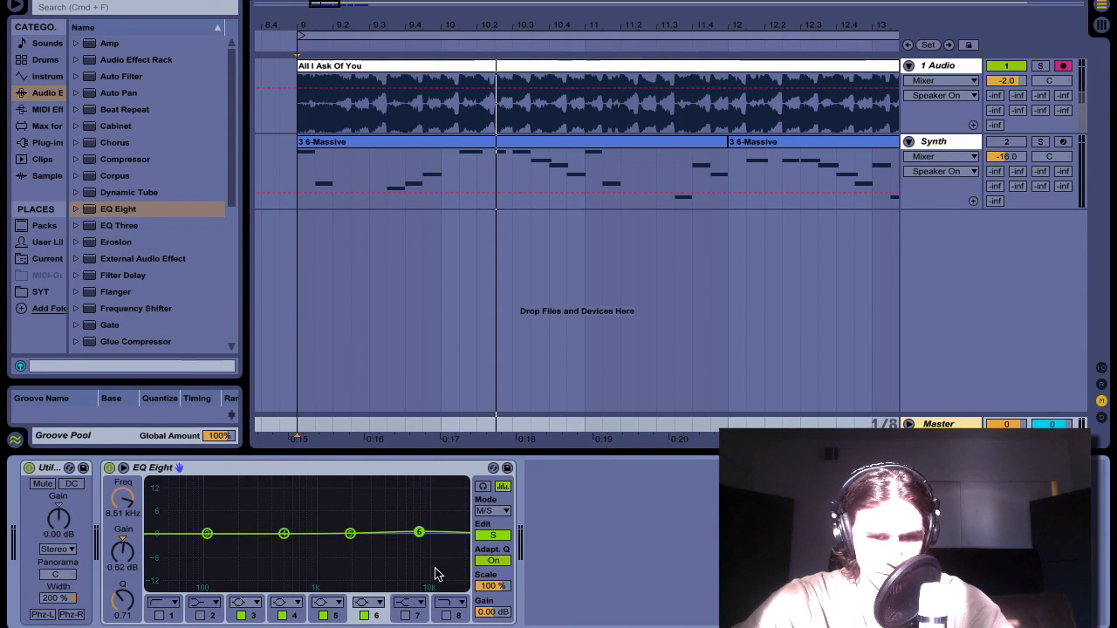
Step: Play the song from bar 9 and compare the EQ Eight's mid and side curves, ending on the side view
key("space")
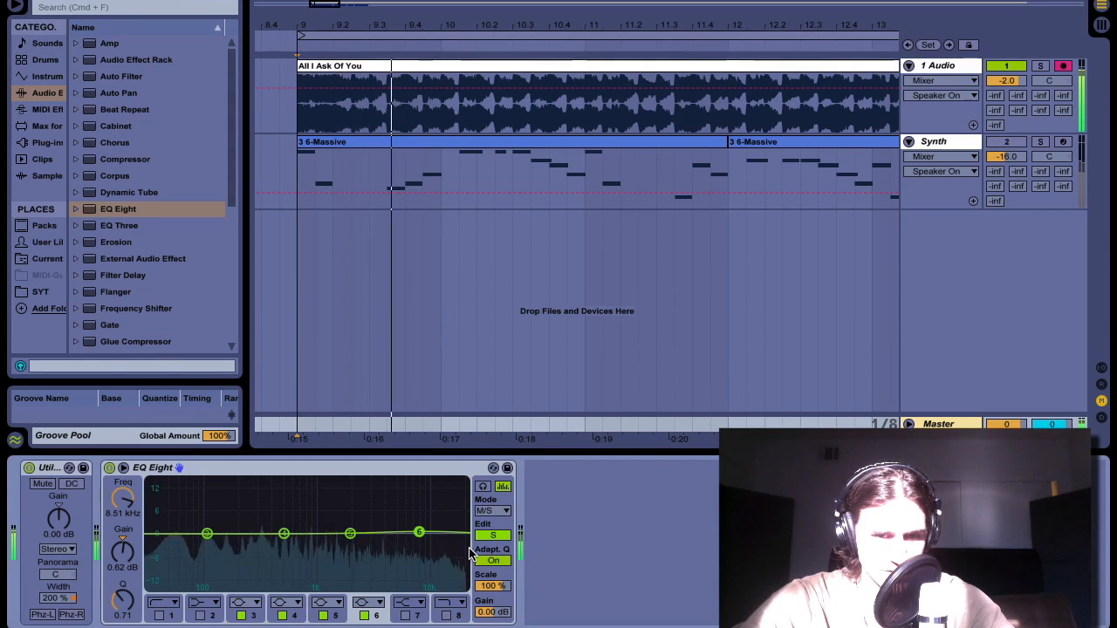
left_click(490, 536)
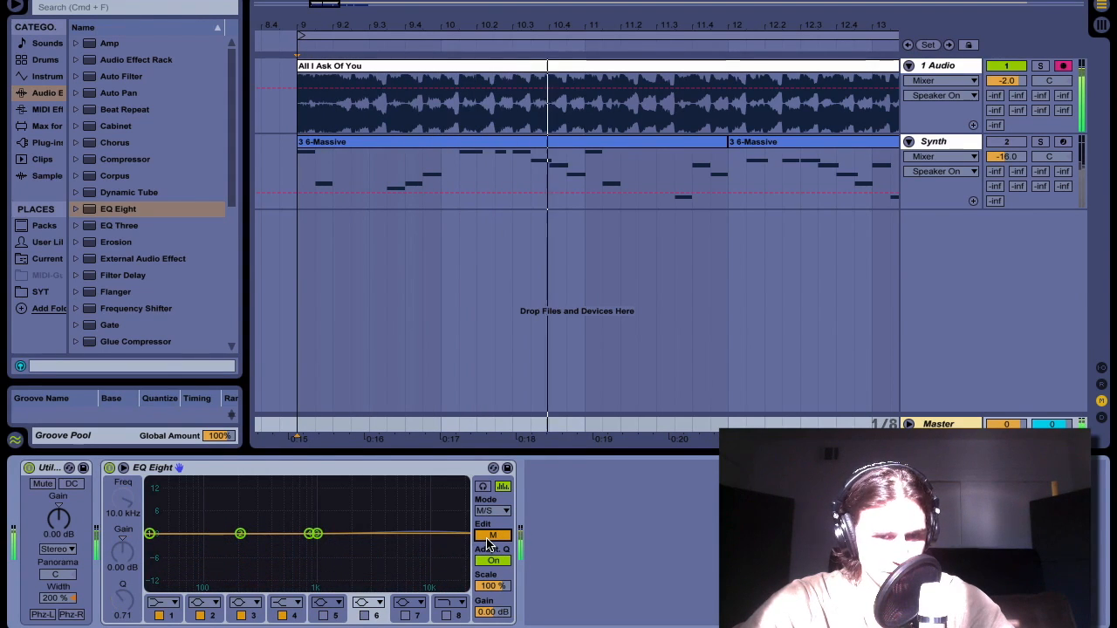
left_click(489, 537)
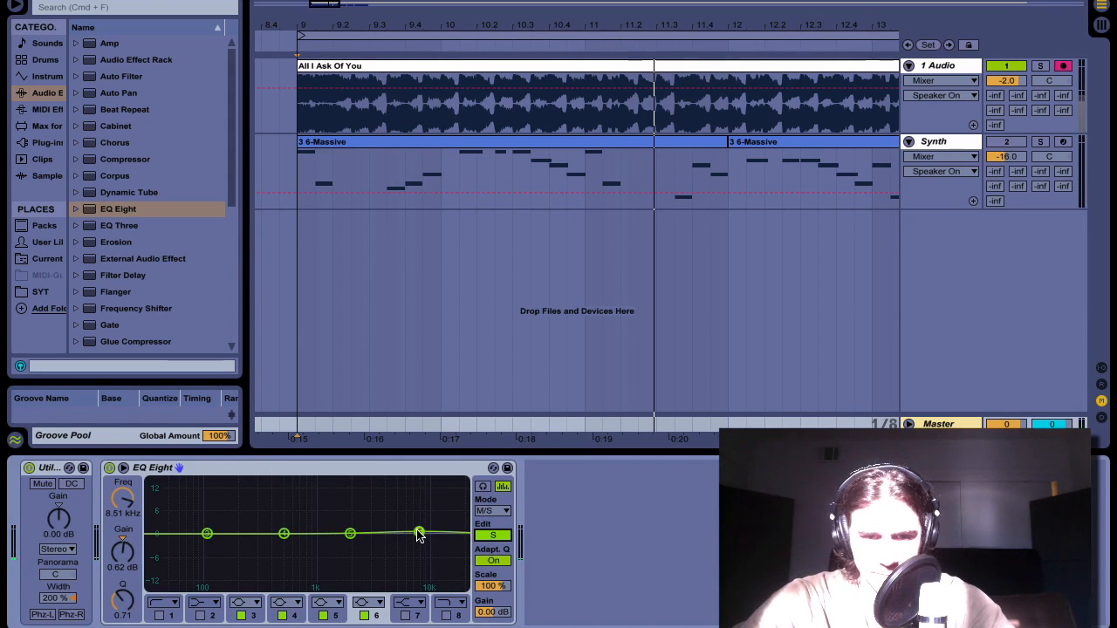
Step: Deactivate band 6 of the side EQ, activate the low-cut filter on band 1 and set its frequency to 1.24 kHz
left_click(364, 615)
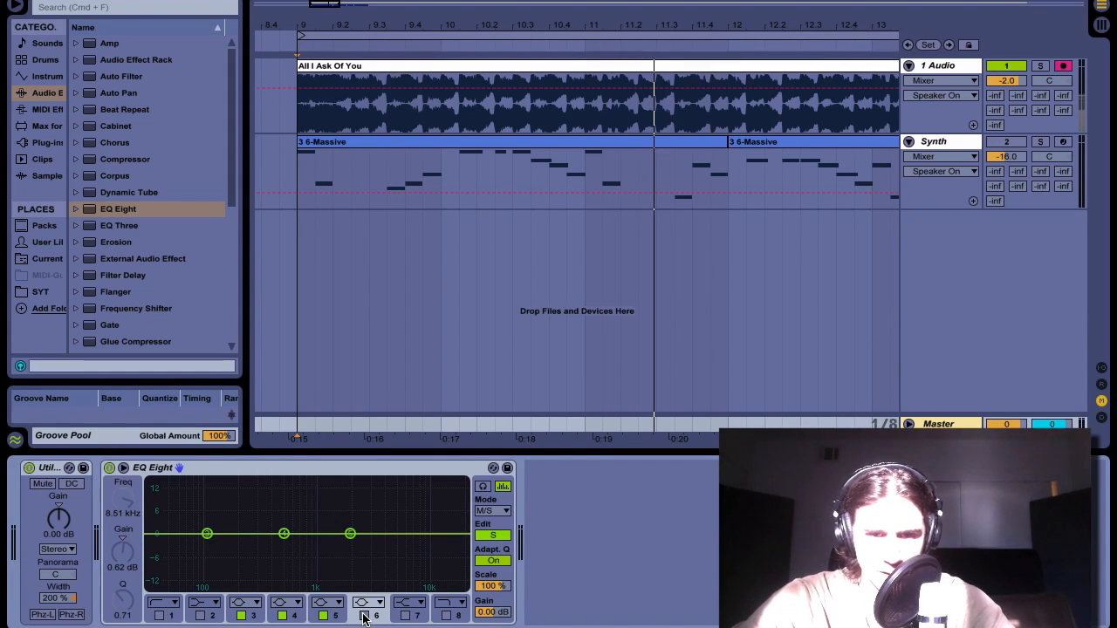
left_click(160, 616)
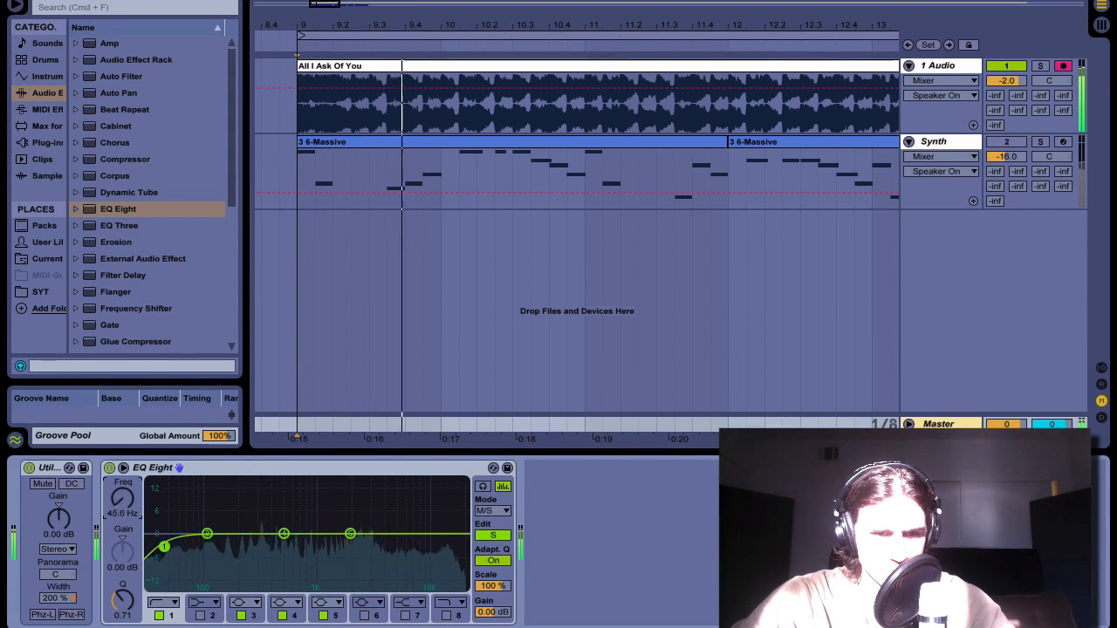
left_click_drag(234, 547, 327, 547)
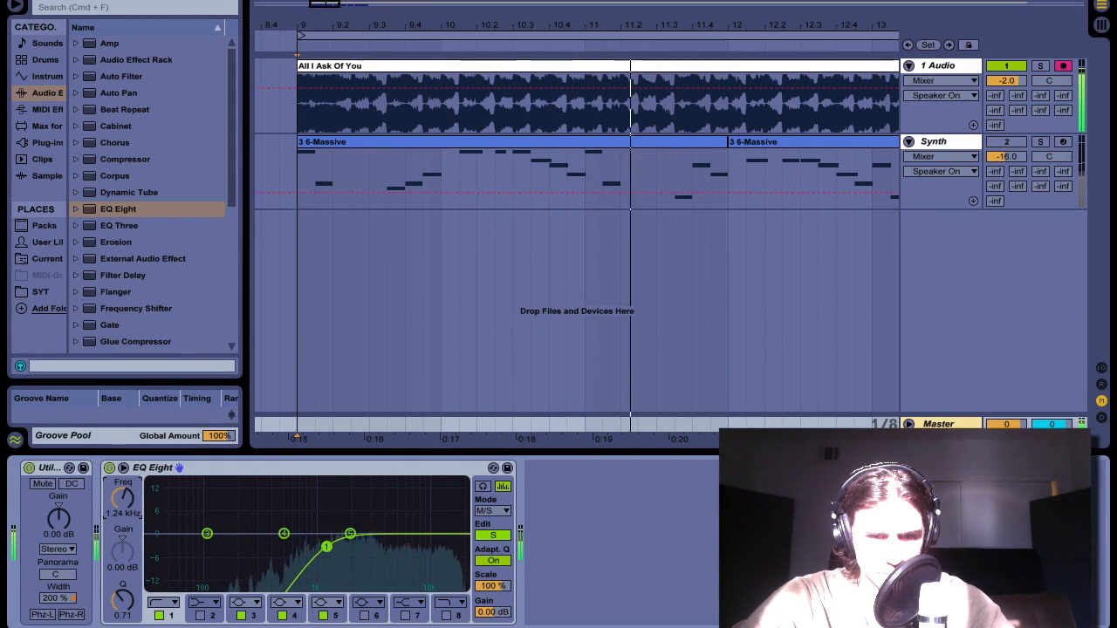
Step: Turn side band 6 into an active high-cut filter at 1.78 kHz and raise the EQ Eight's output gain to 4.50 dB
left_click(369, 603)
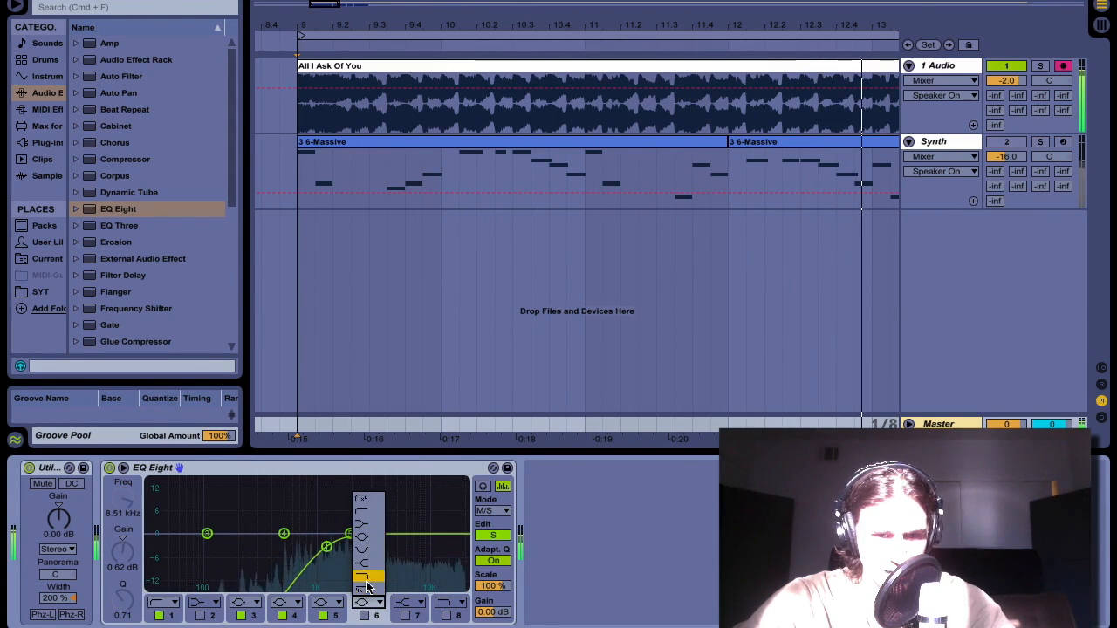
left_click(367, 585)
left_click(364, 615)
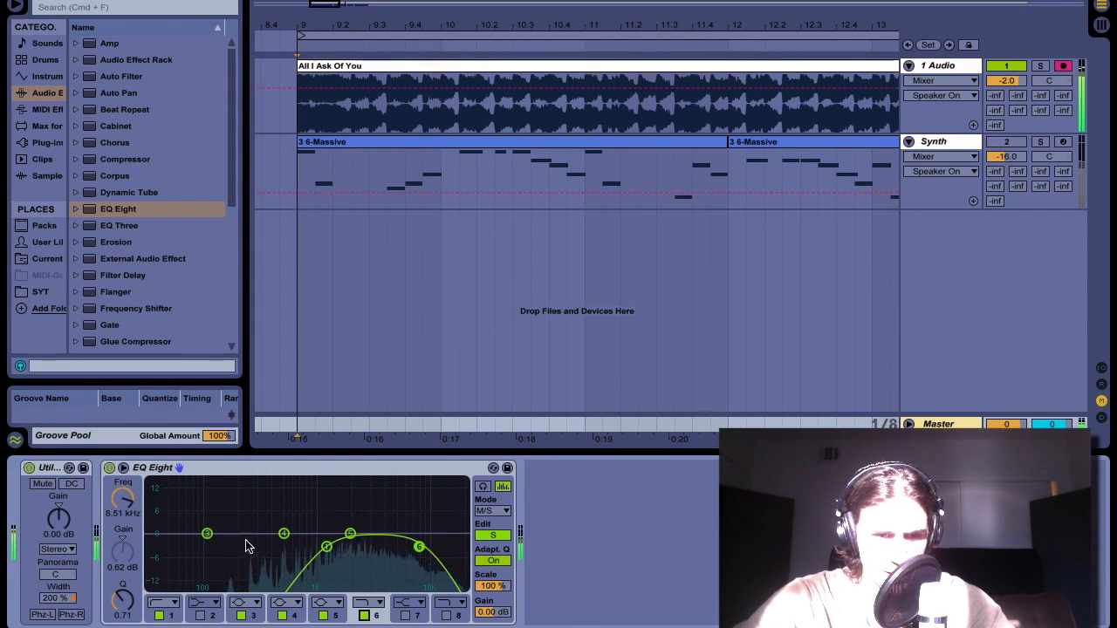
left_click_drag(124, 503, 123, 541)
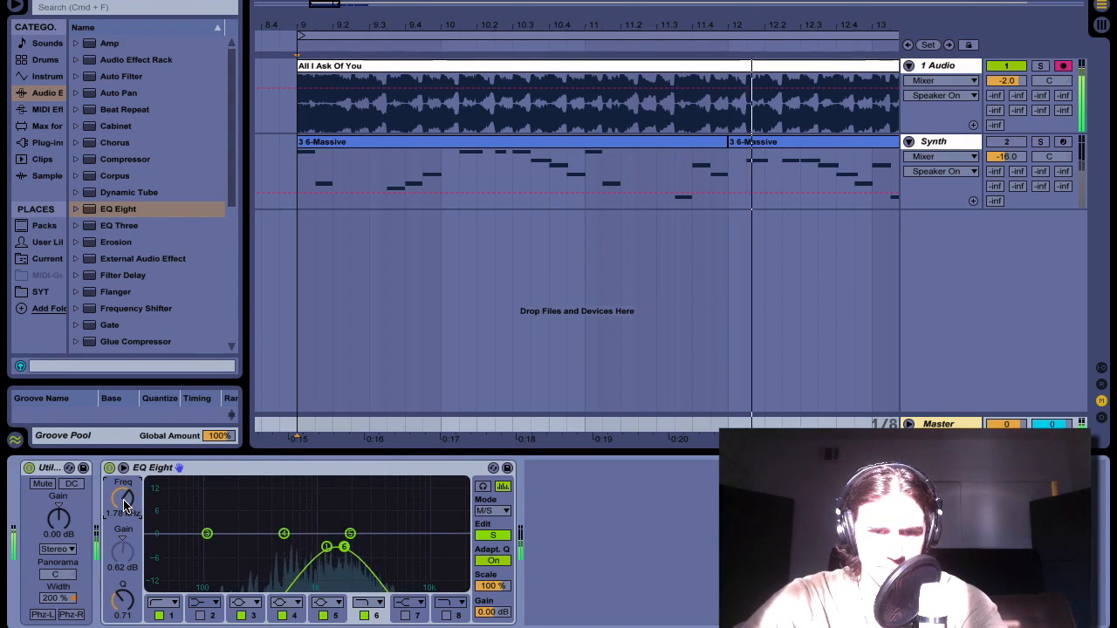
left_click_drag(493, 612, 494, 593)
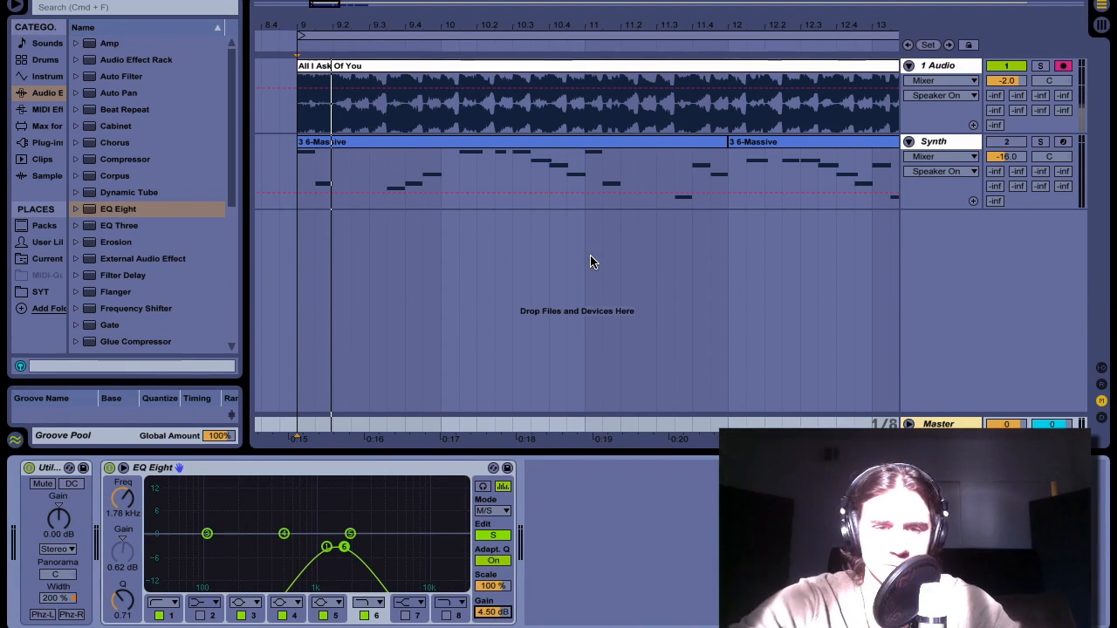
left_click(789, 6)
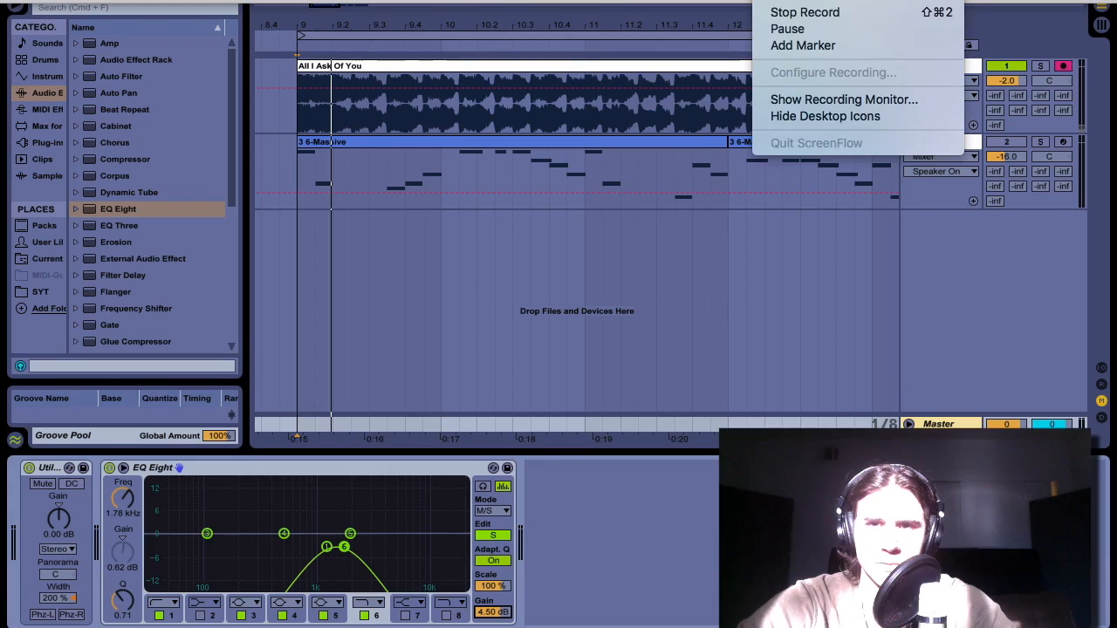
left_click(794, 13)
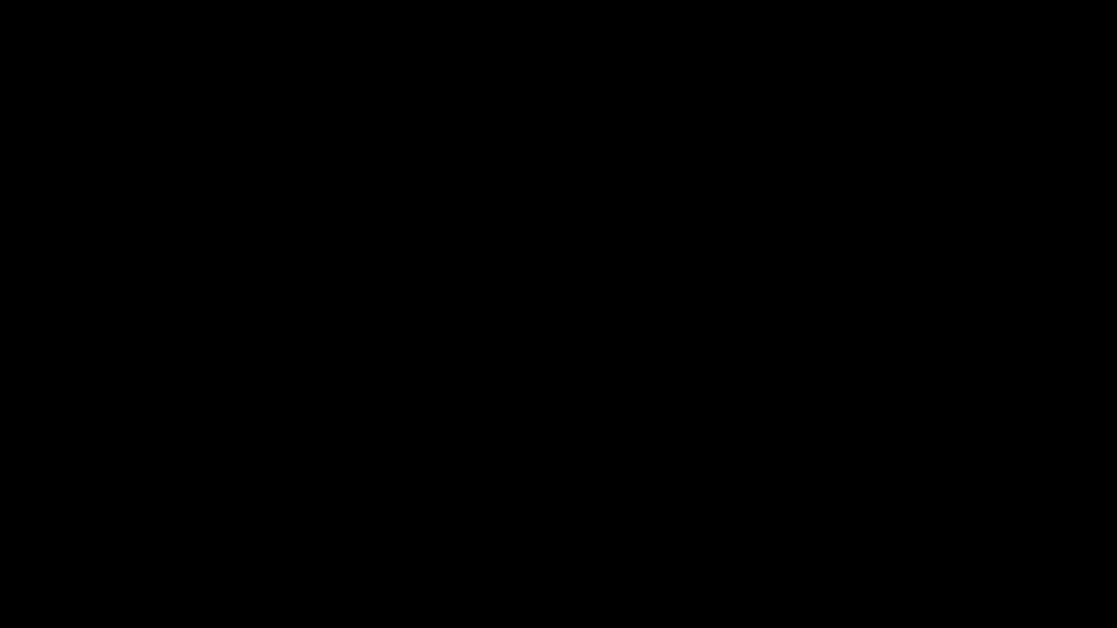